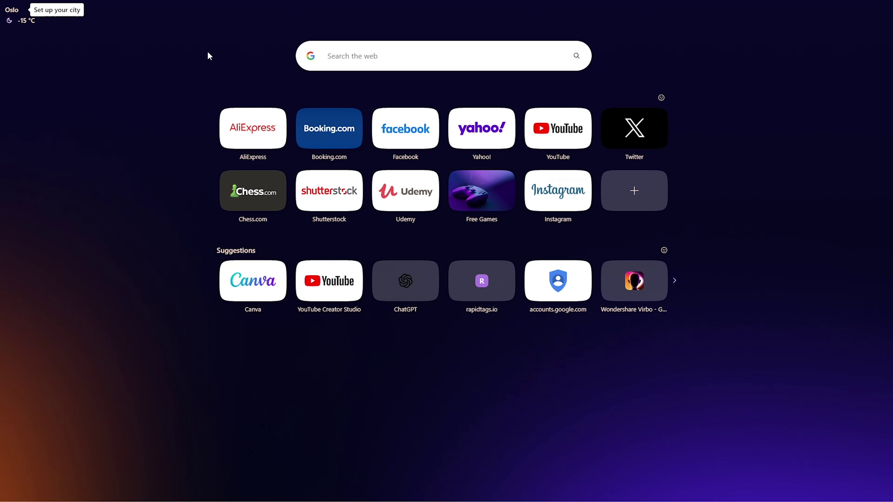
Search Google for 'Wisecut' and open the Wisecut | Automatic Video Editor result
click(360, 54)
text(Wisecu)
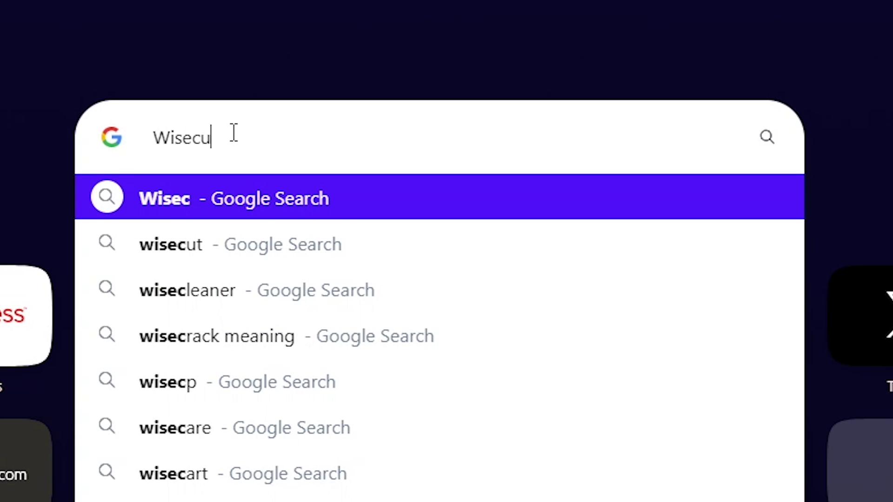
text(t)
key(Return)
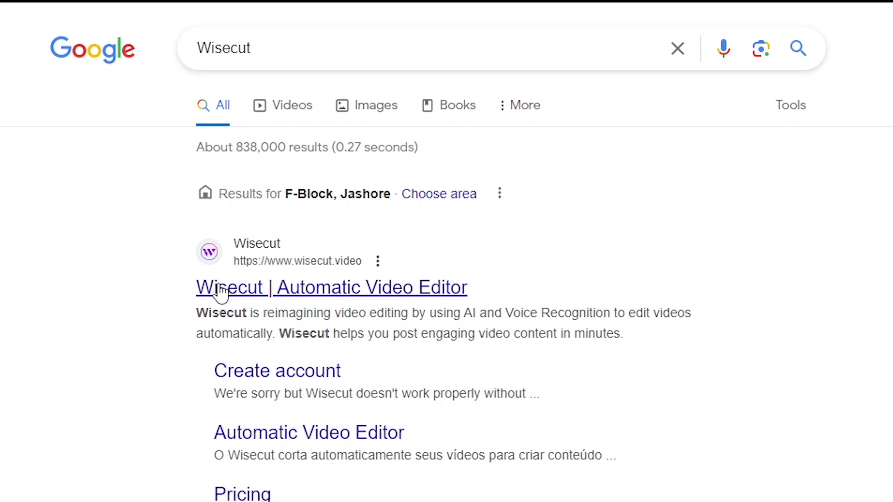
click(275, 289)
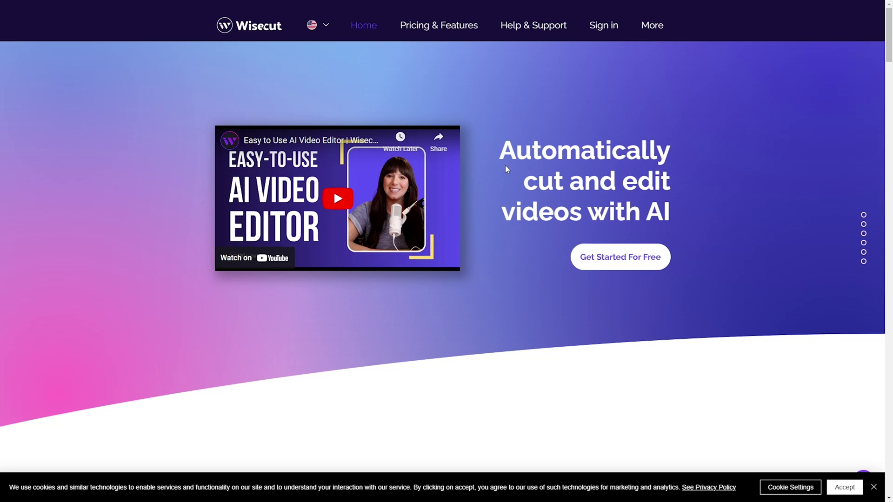
scroll(520, 168, down, 6)
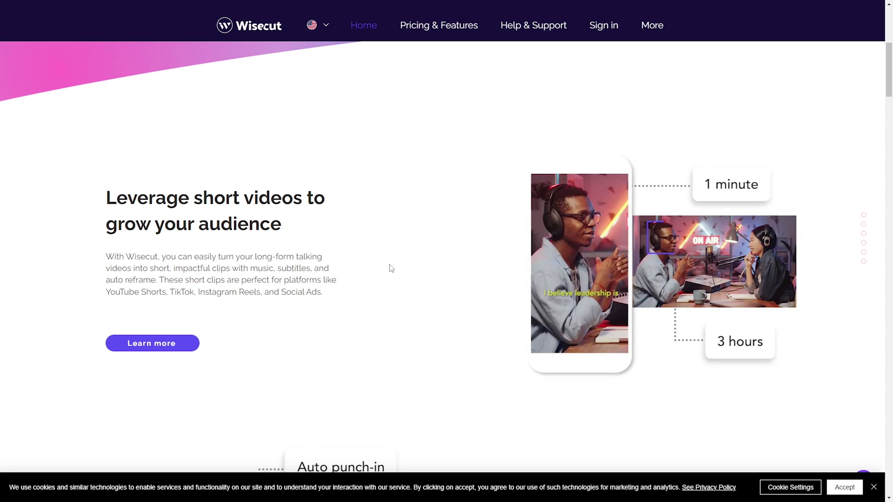
scroll(389, 265, down, 1)
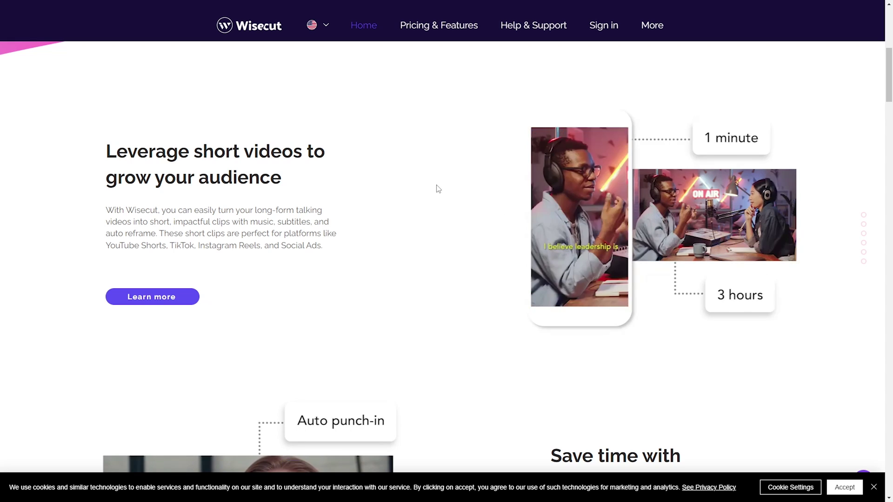
scroll(437, 189, down, 5)
scroll(442, 220, down, 2)
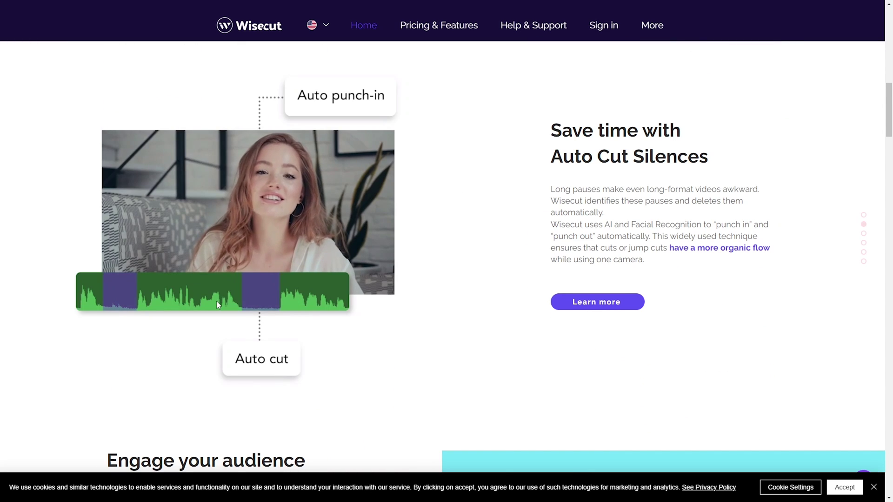
scroll(293, 303, down, 7)
scroll(294, 303, down, 10)
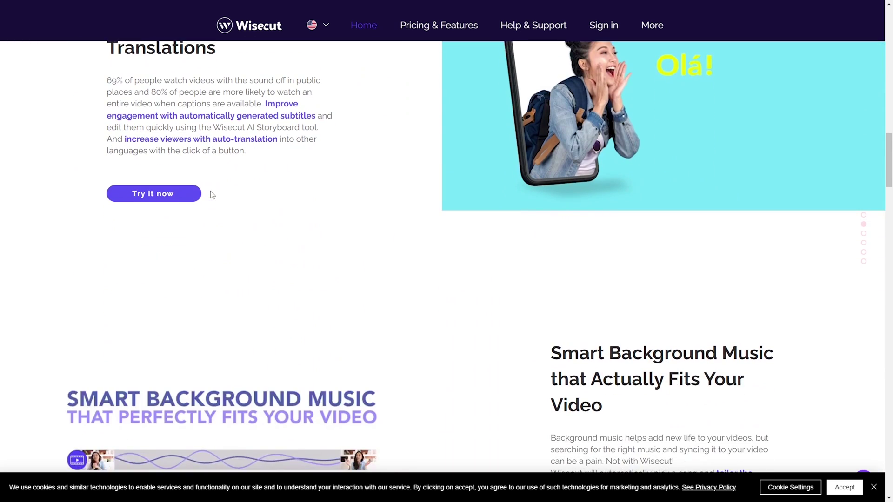
scroll(307, 183, down, 5)
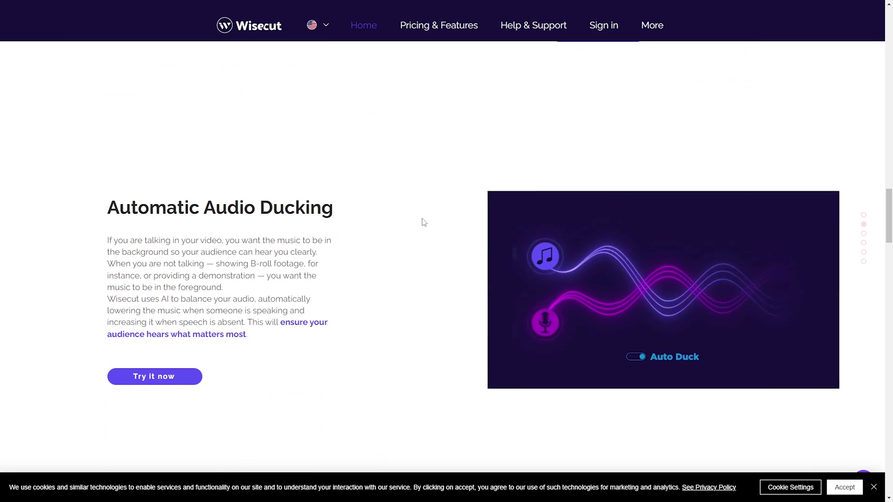
scroll(450, 199, down, 9)
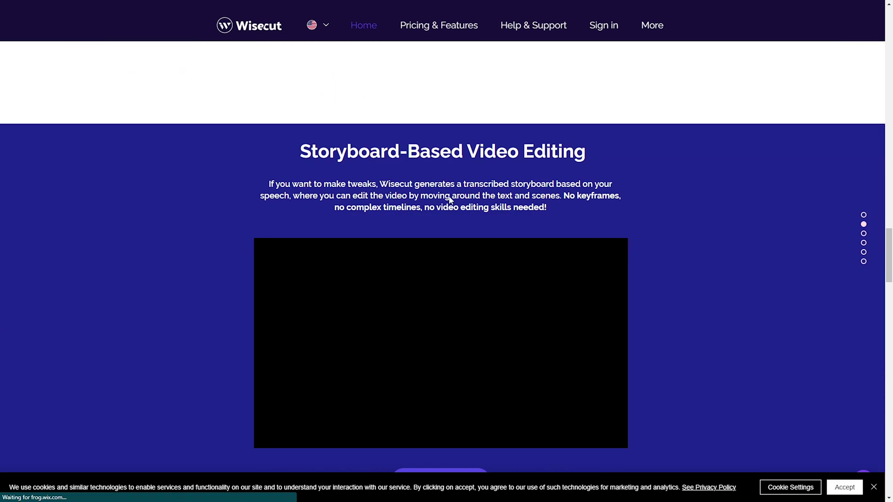
scroll(453, 214, up, 10)
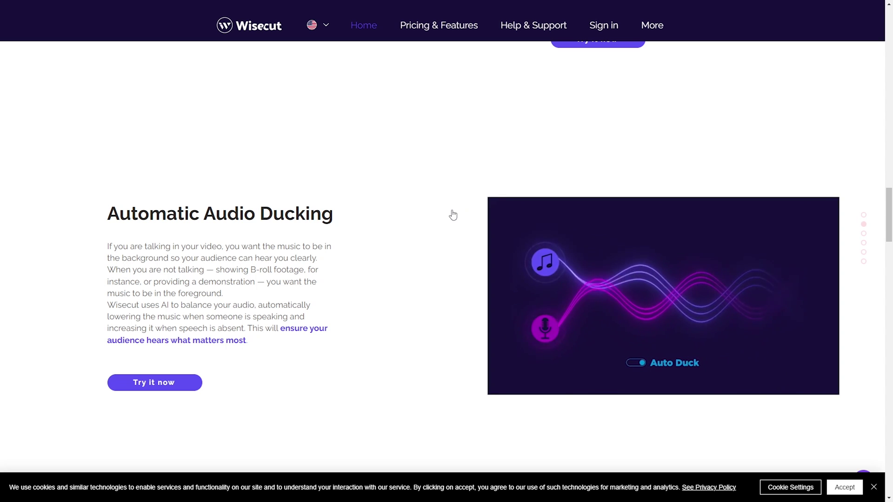
scroll(454, 215, up, 1)
scroll(454, 215, up, 20)
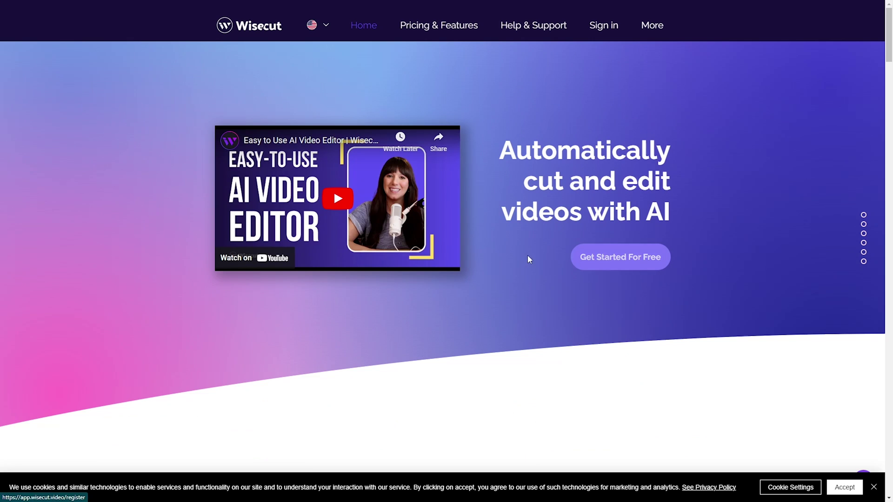
Create a free Wisecut account from saved e-mail details, accepting the terms of use
click(600, 256)
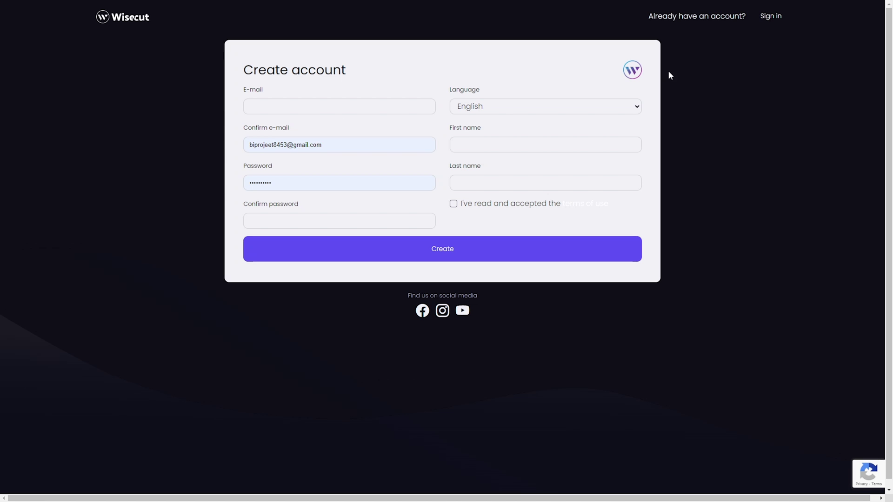
click(771, 16)
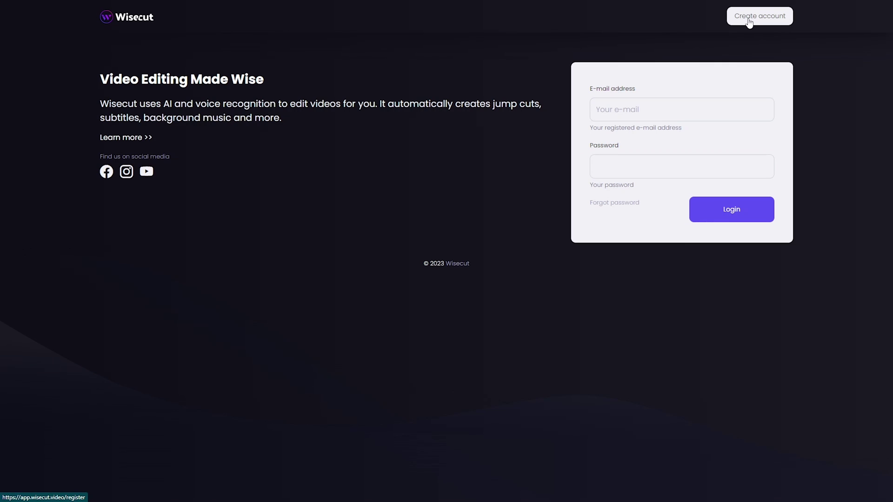
click(667, 107)
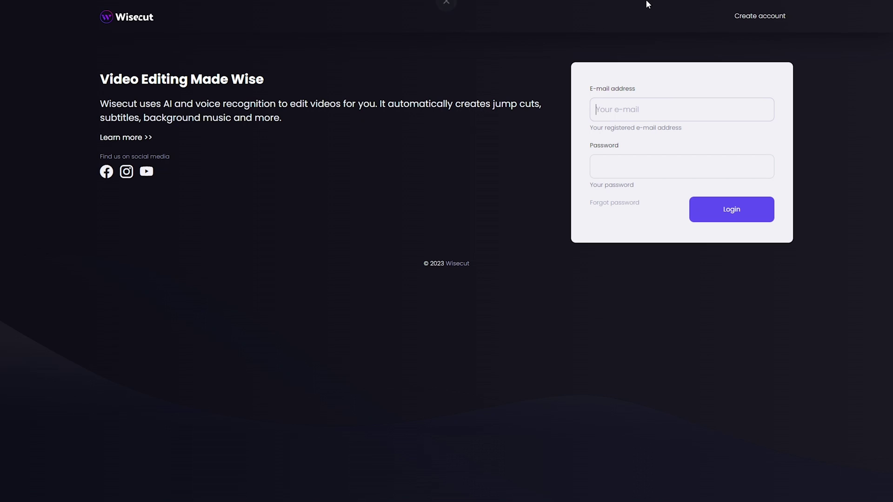
click(744, 16)
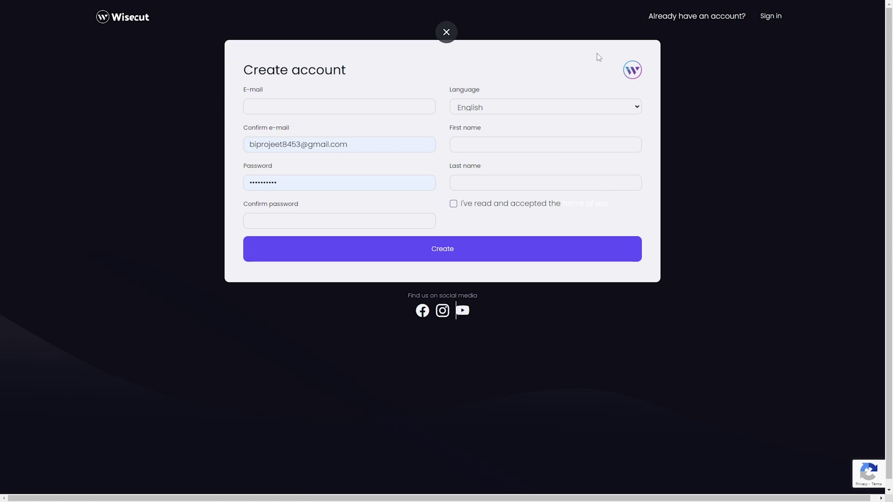
click(367, 107)
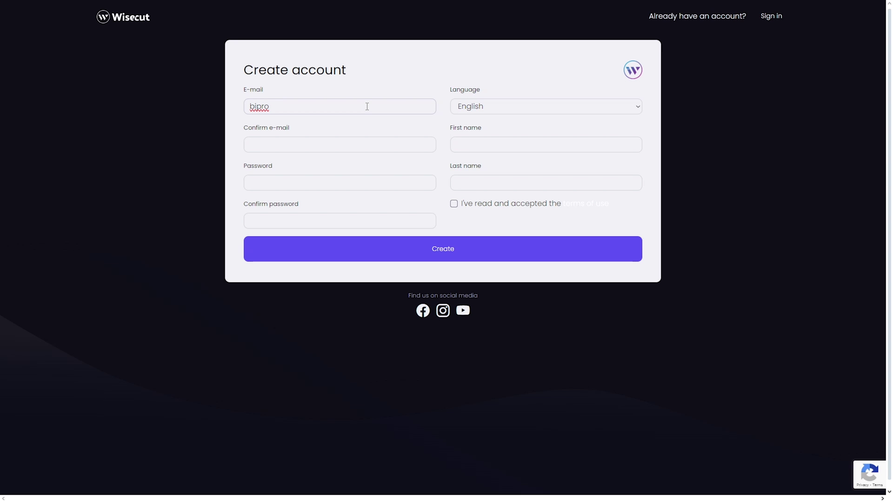
key(Down)
key(Return)
click(455, 205)
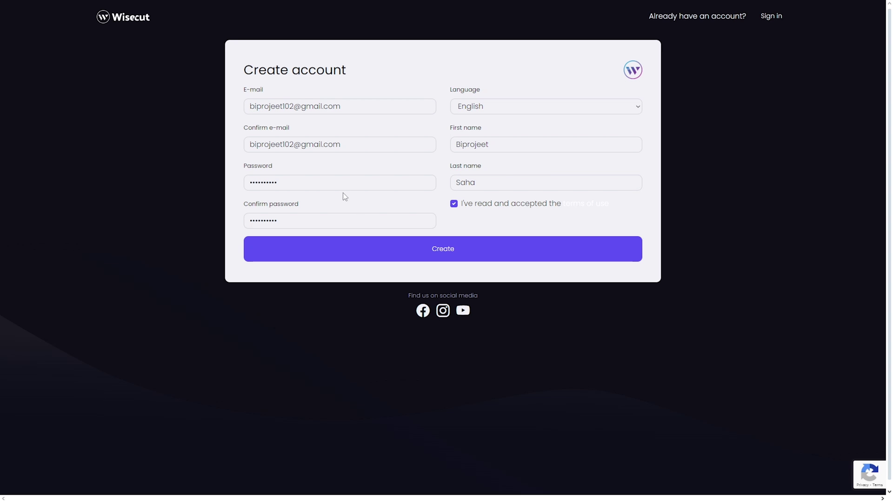
click(411, 255)
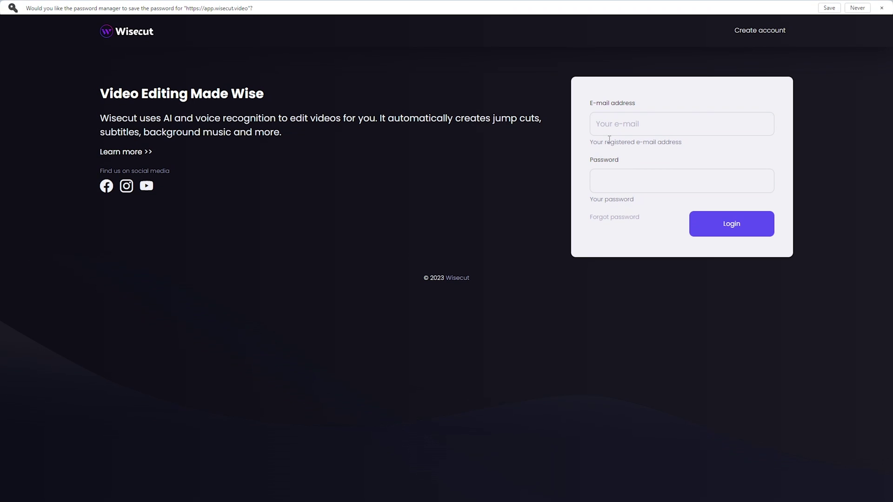
Log into the new account with its e-mail address and password
click(612, 133)
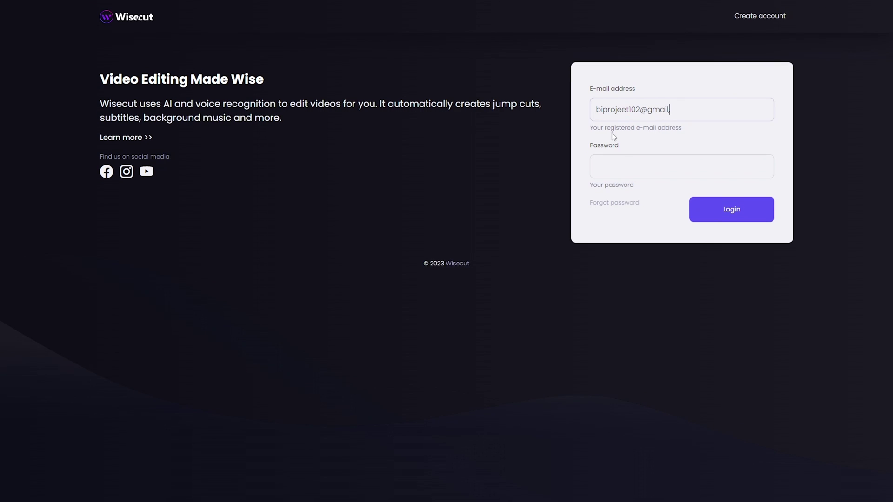
click(638, 163)
text(••••••••••)
click(738, 202)
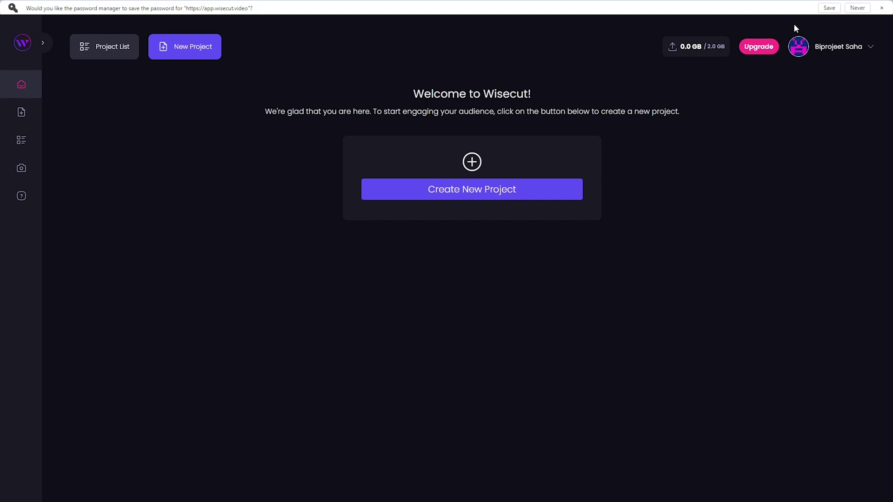
Dismiss the browser's save-password bar and start a new project
click(882, 8)
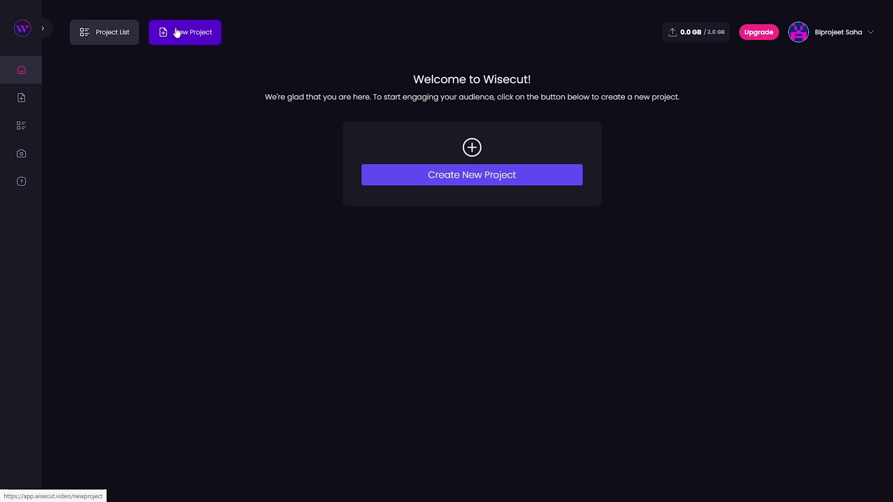
click(428, 186)
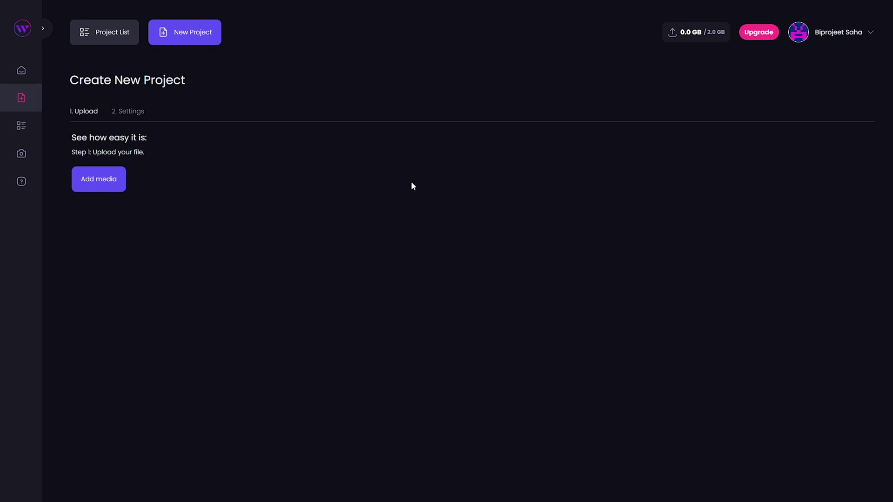
Upload Video Editing AI Test.mp4 from New Volume (G:) > Adobe premiere pro to the project
click(197, 409)
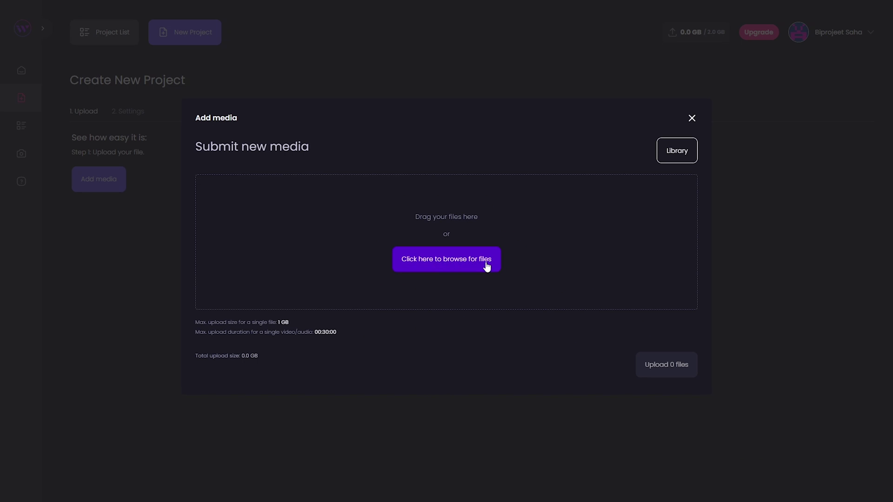
click(467, 260)
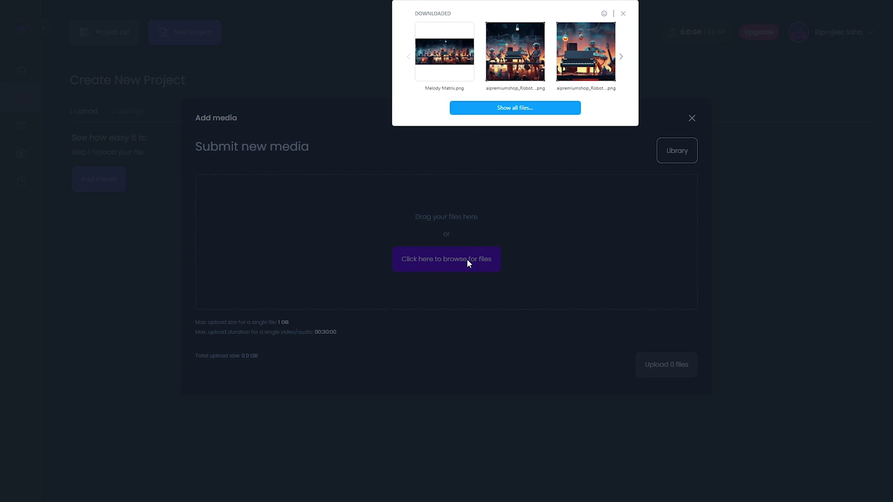
click(475, 110)
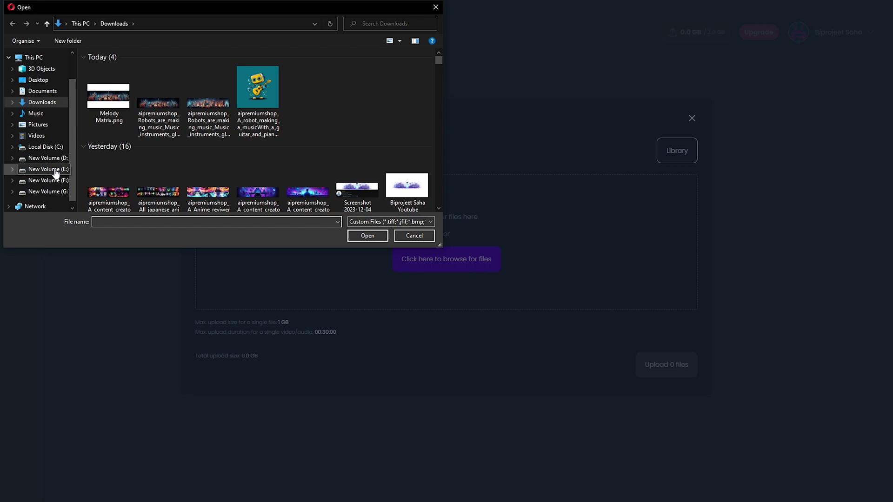
click(61, 194)
double_click(405, 149)
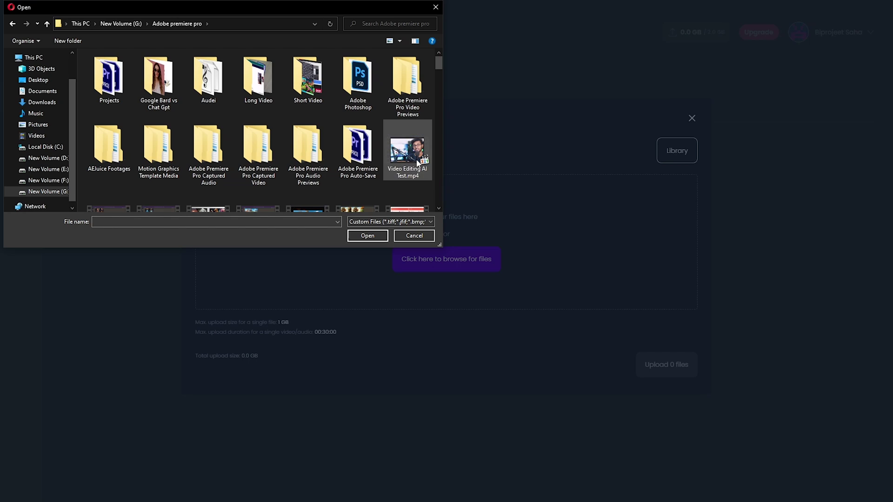
double_click(413, 158)
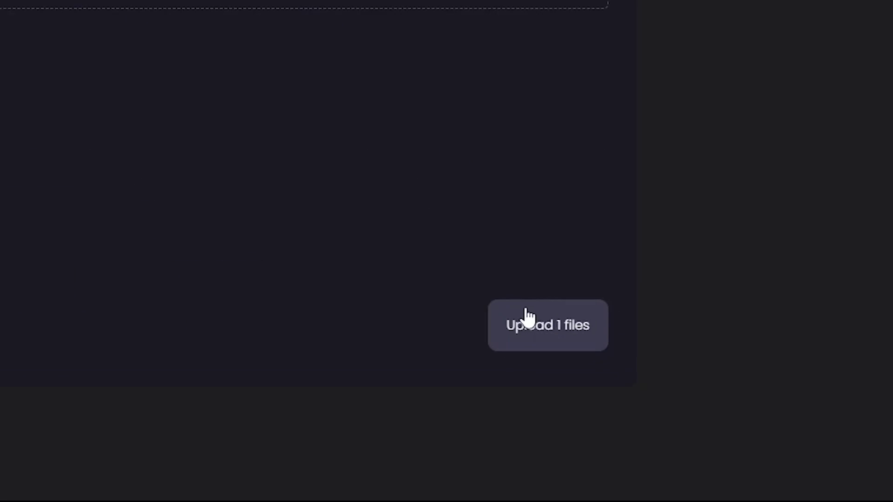
click(456, 257)
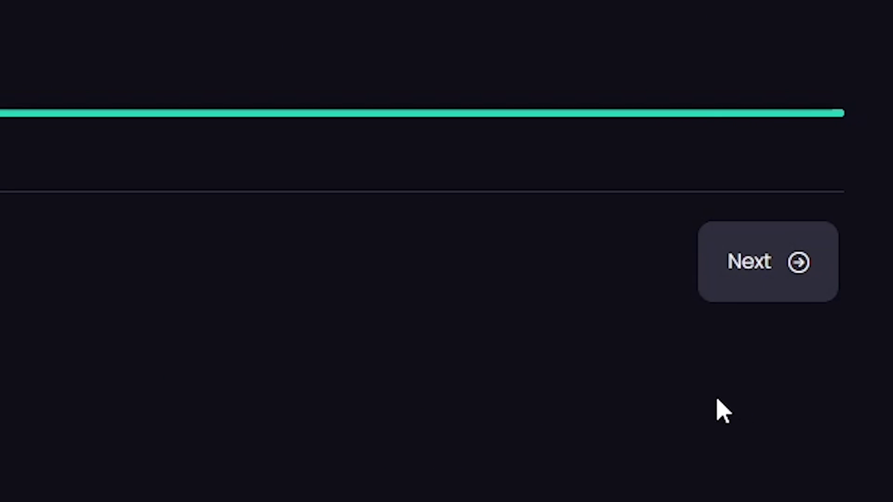
Advance to the Settings step and name the project 'Test video'
click(760, 255)
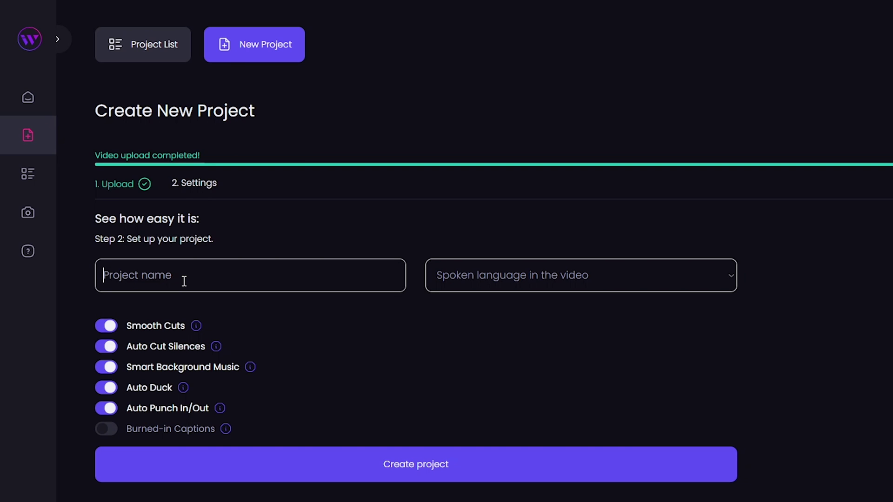
text(I)
key(BackSpace)
text(Test video)
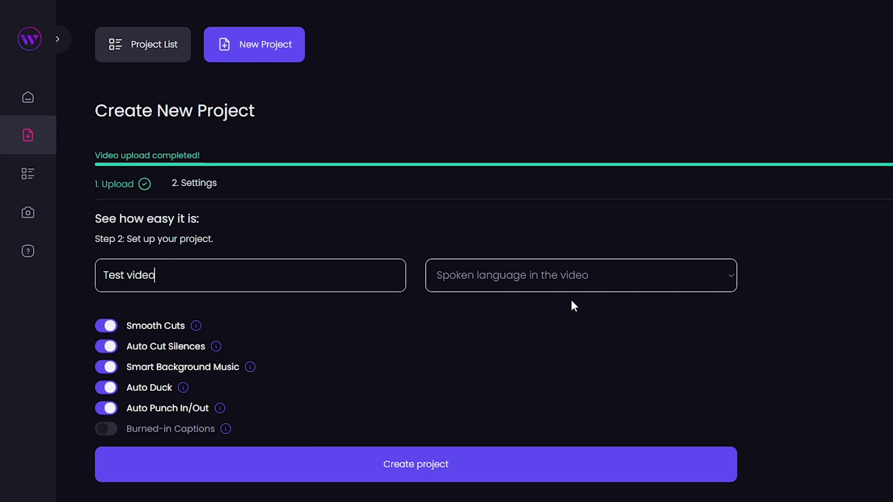
click(604, 274)
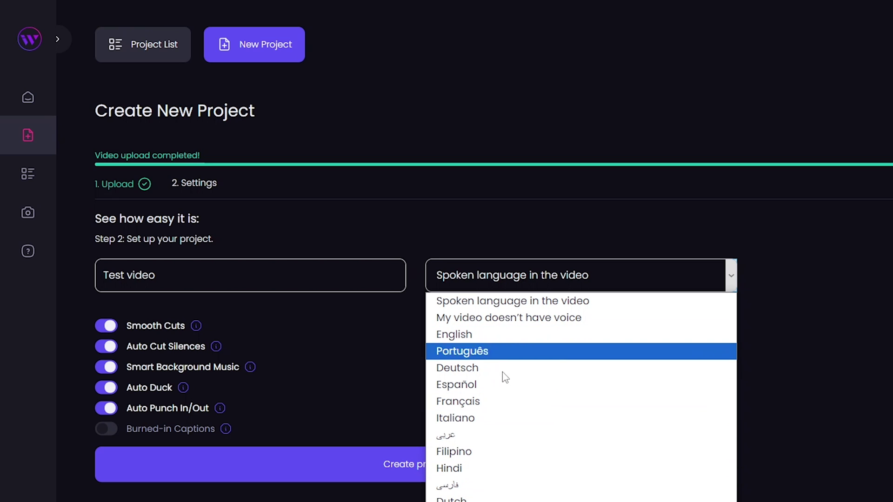
Choose English as the spoken language, enable Burned-in Captions, and create the project
click(474, 330)
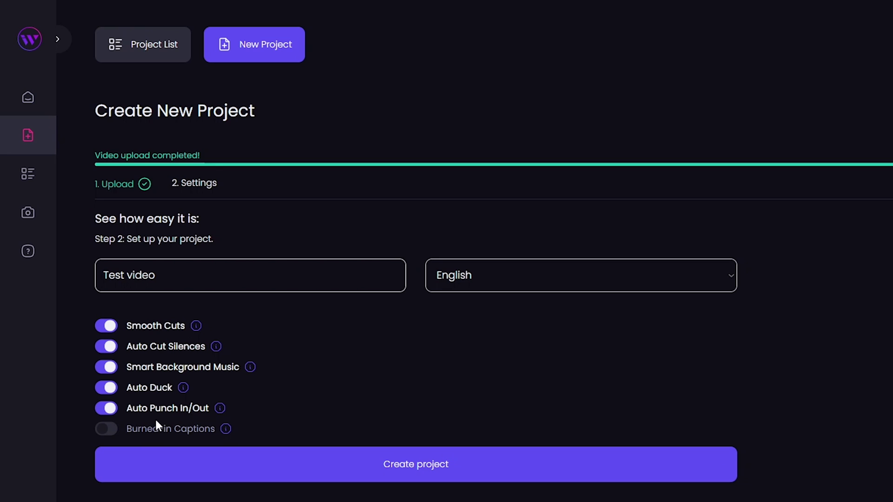
click(115, 431)
click(114, 431)
click(101, 435)
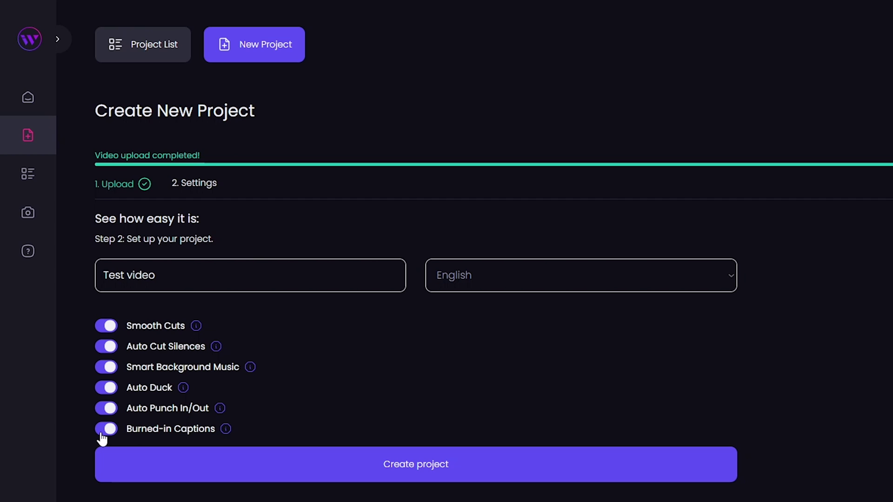
click(415, 466)
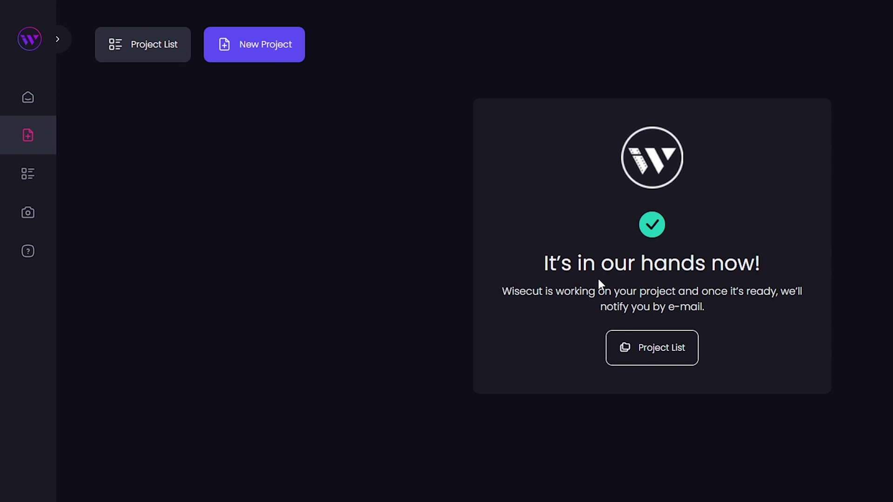
Check the Project List and Media list until Test Video shows 00:00:31 and 102.9 MB
click(663, 357)
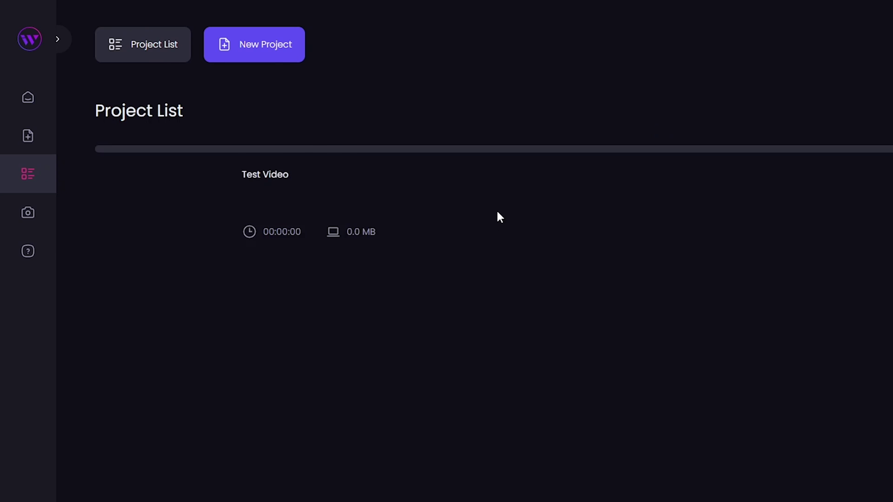
click(88, 216)
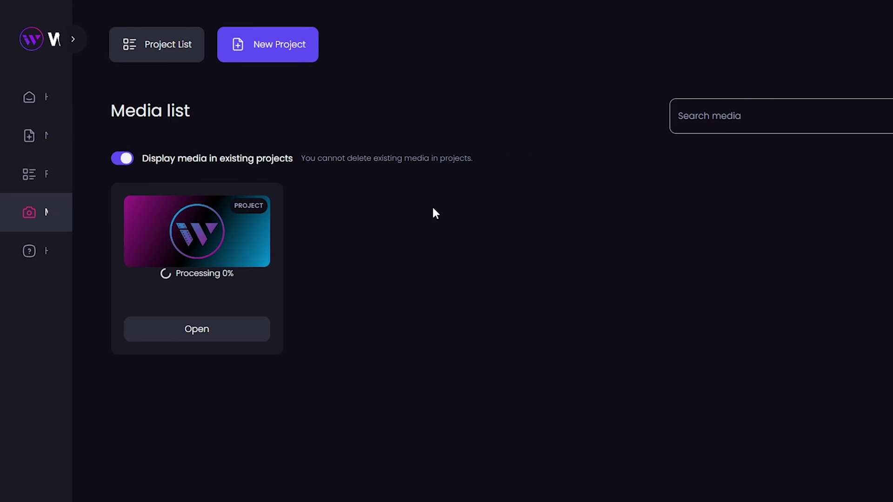
mouse_move(247, 249)
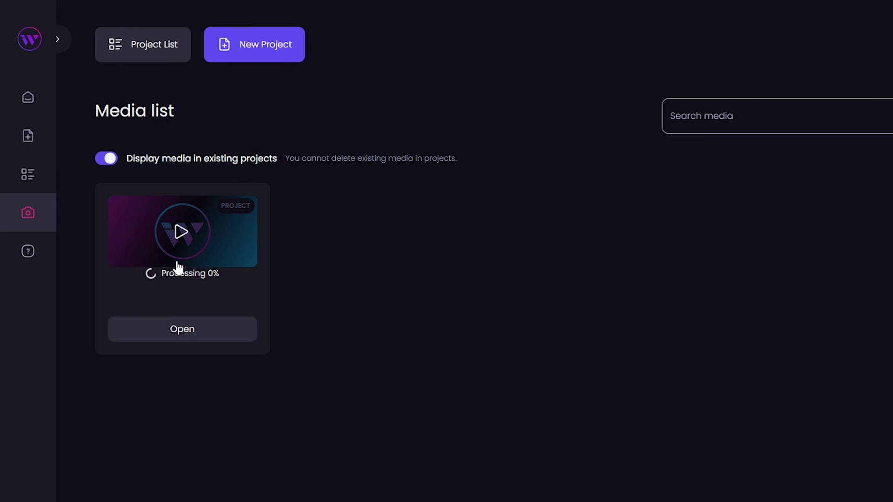
click(51, 188)
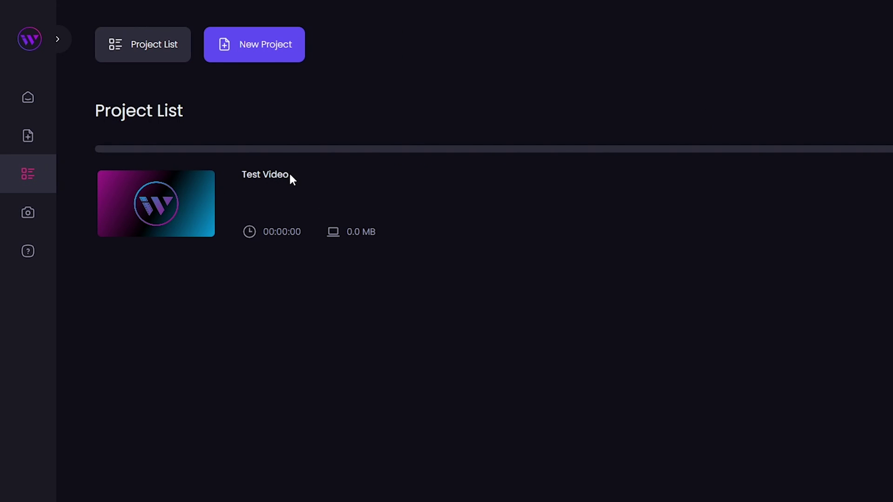
click(28, 212)
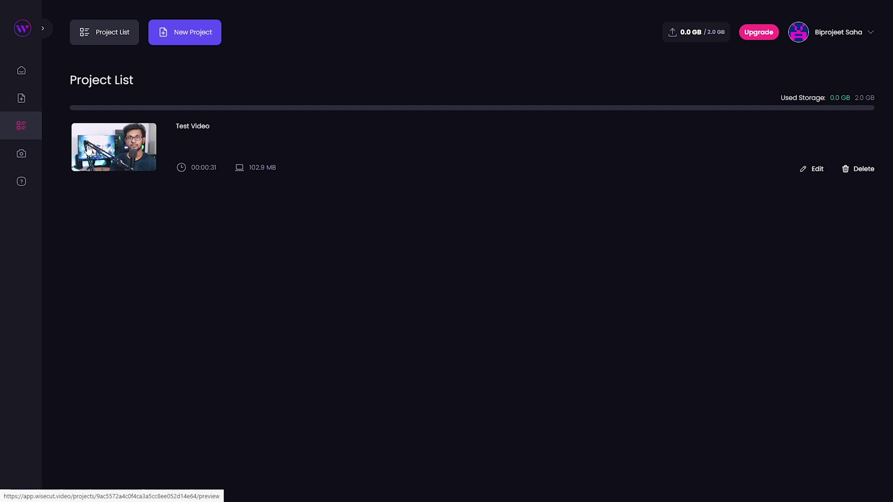
Open the Test Video project summary and play its processed preview
click(125, 158)
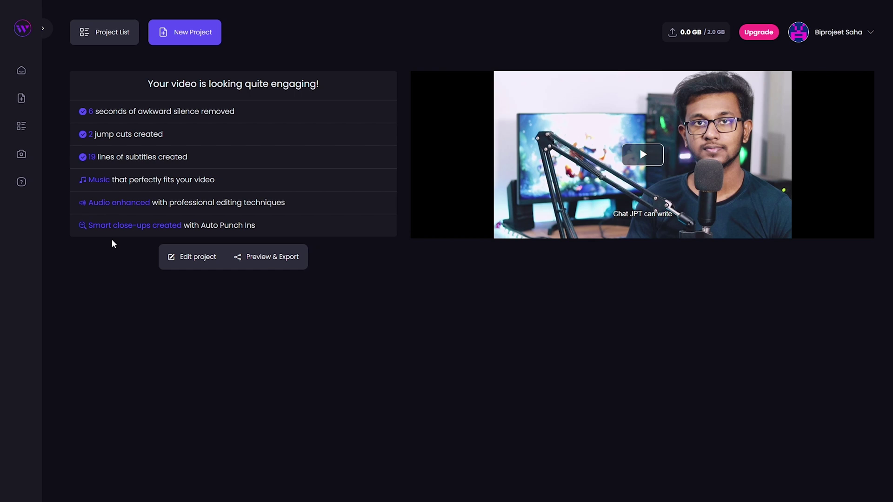
click(643, 160)
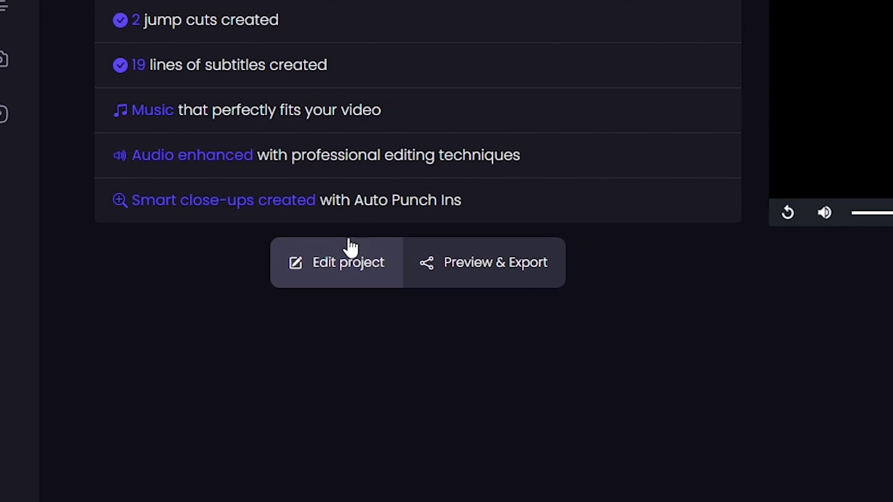
Open the Test video storyboard and hide removed scenes, leaving Scenes 2, 4 and 6
click(326, 259)
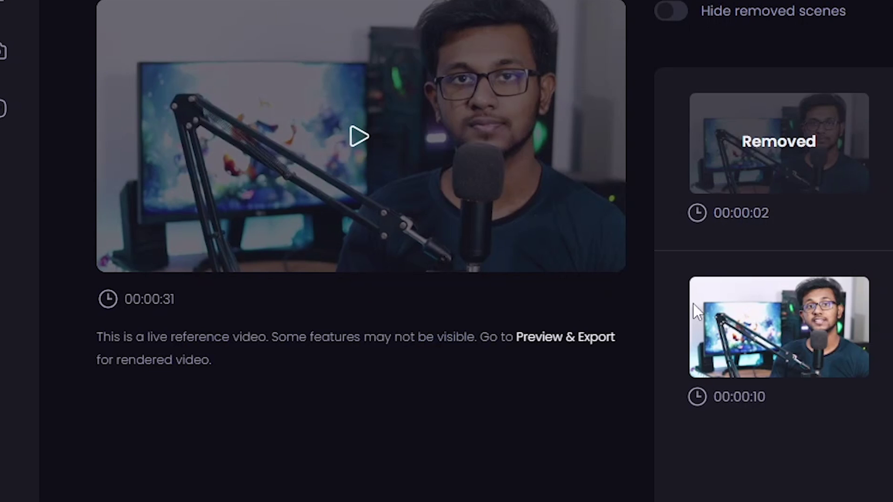
scroll(468, 215, down, 2)
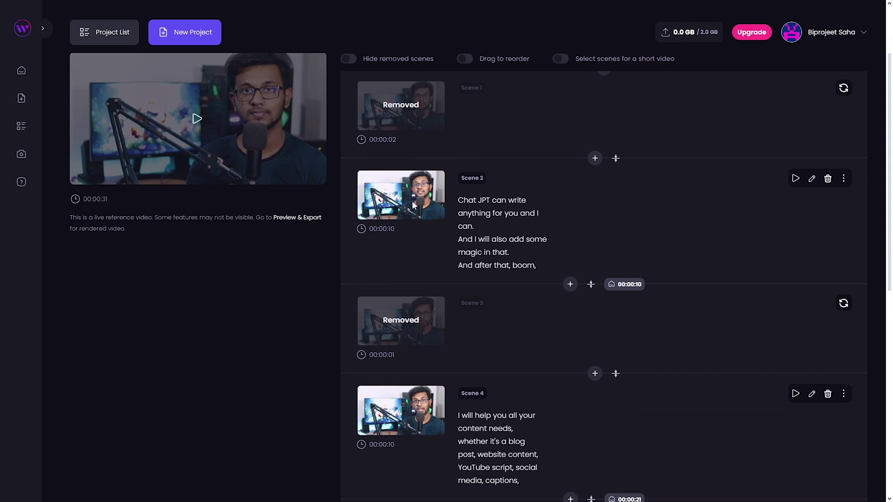
scroll(414, 207, down, 3)
scroll(425, 383, down, 3)
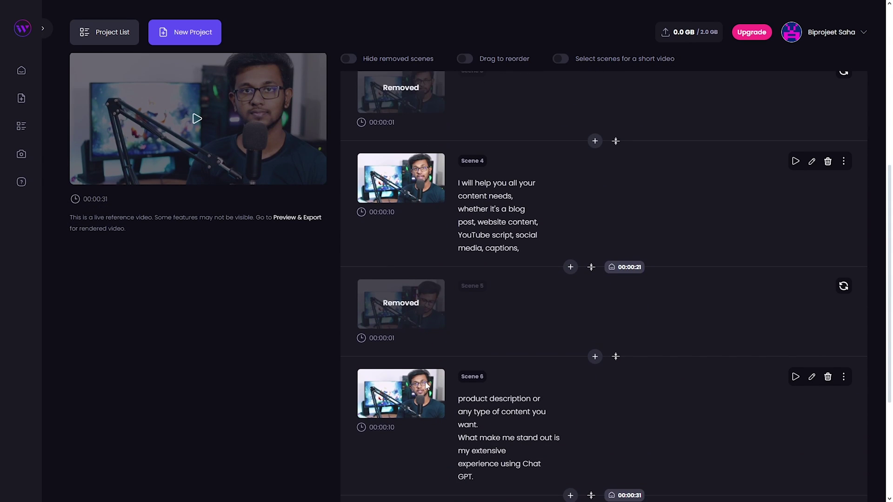
scroll(489, 330, up, 6)
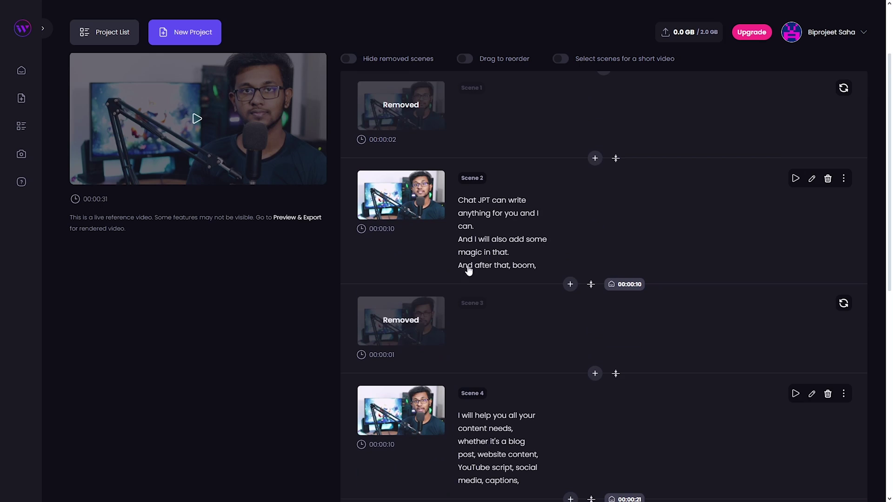
scroll(468, 269, down, 1)
scroll(432, 228, down, 5)
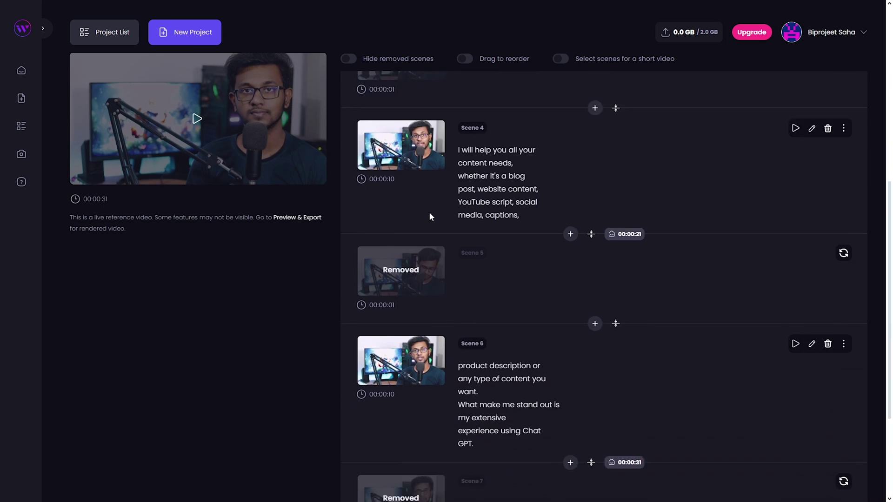
scroll(491, 341, up, 8)
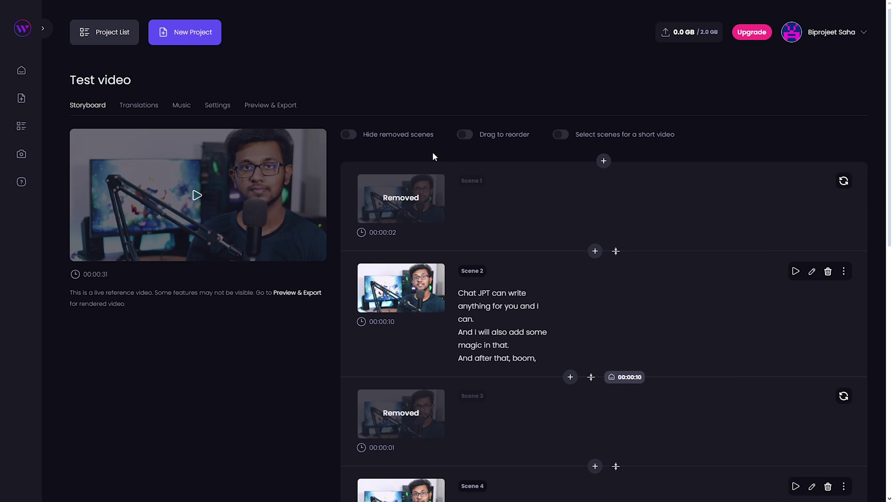
click(348, 135)
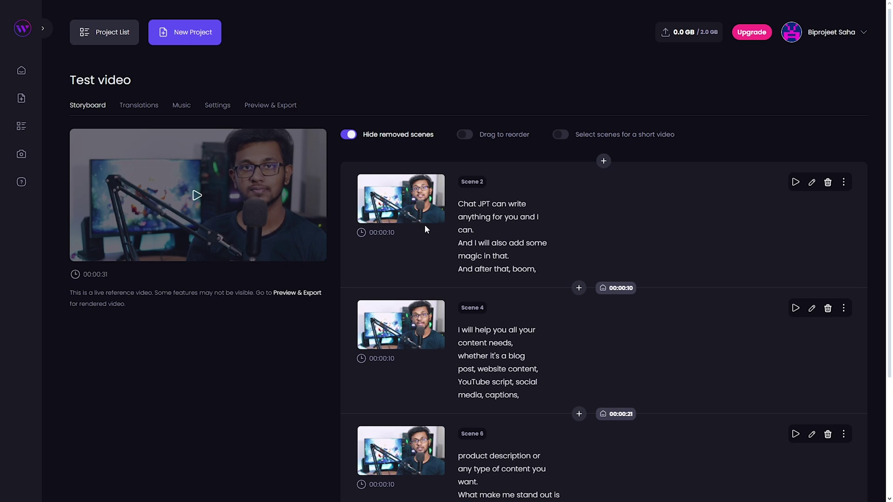
scroll(465, 210, down, 1)
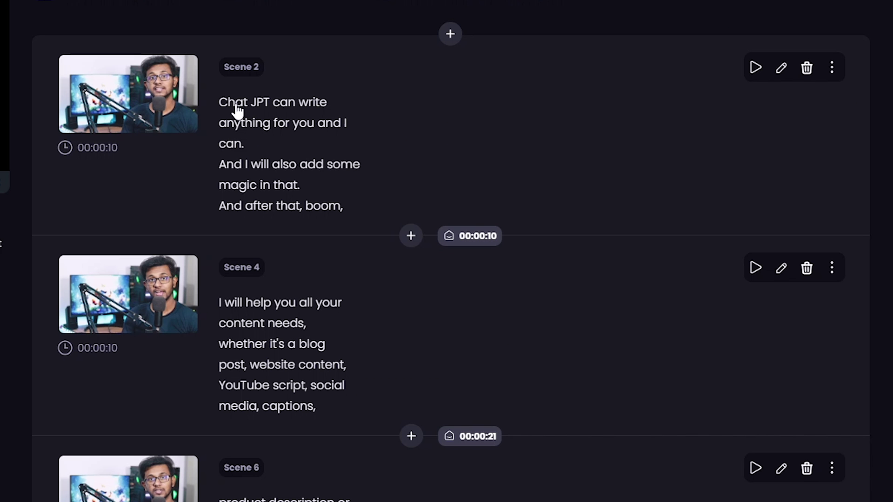
click(780, 75)
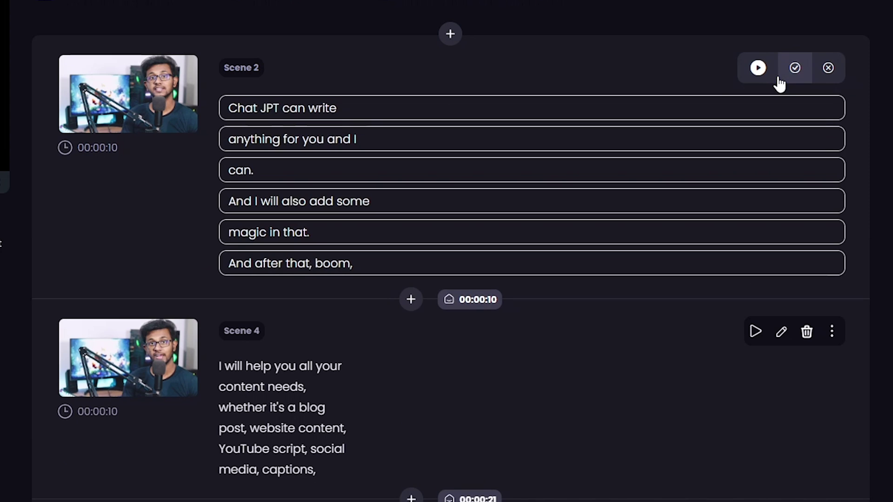
click(366, 107)
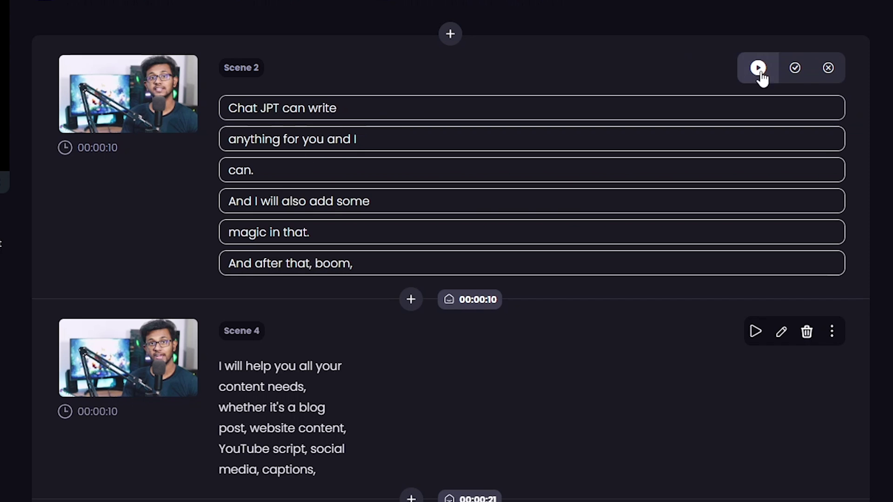
click(795, 68)
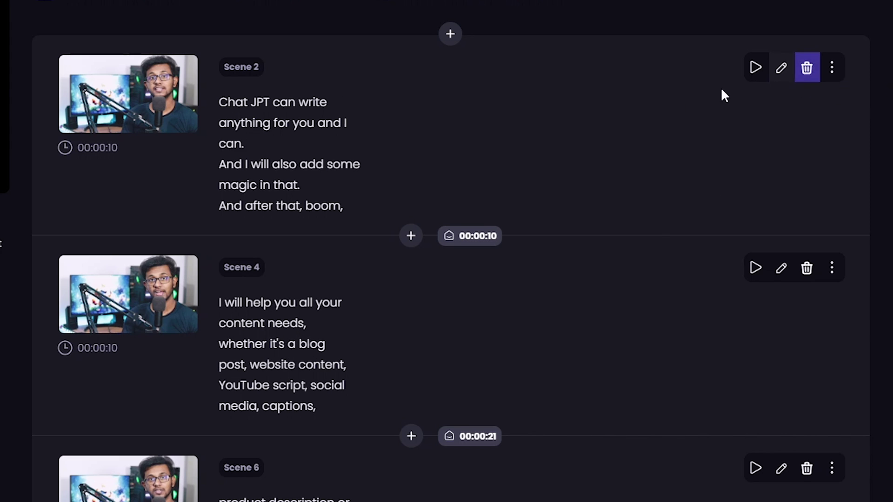
Trim Scene 2 to 10.4 seconds (00:00:02 to 00:00:12) by pulling its end earlier, and save
click(832, 68)
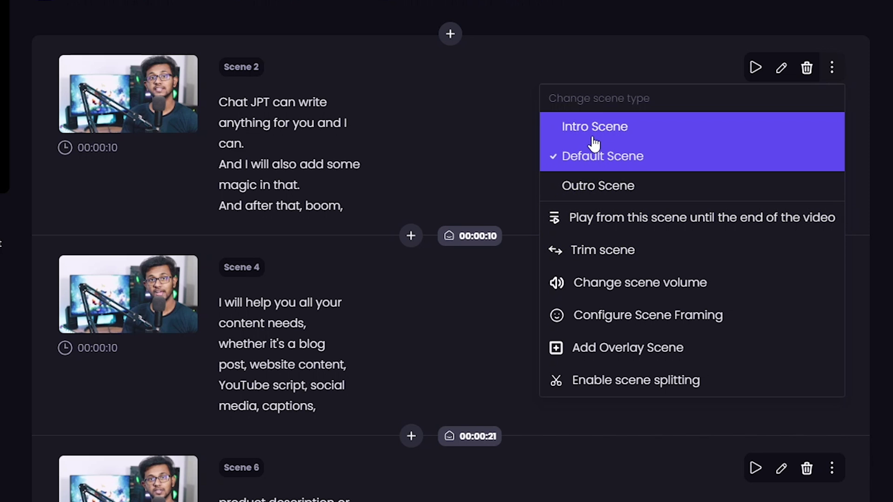
click(632, 250)
drag(228, 163, 226, 163)
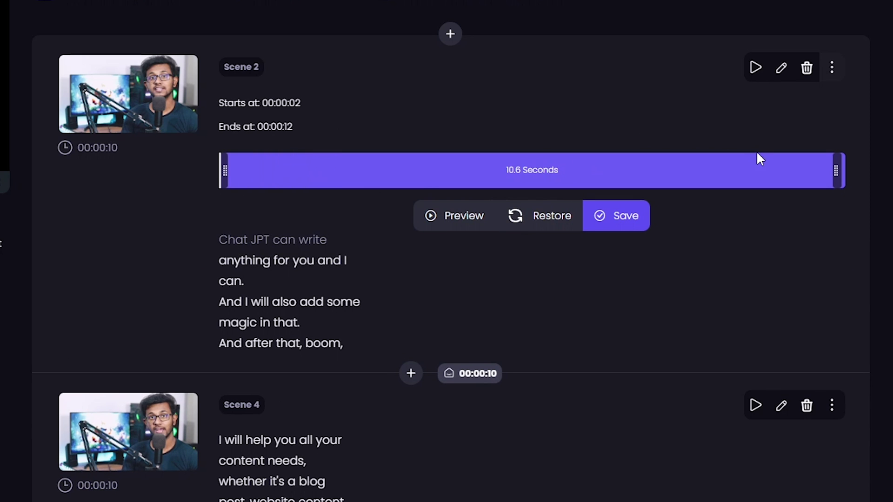
drag(840, 171, 828, 172)
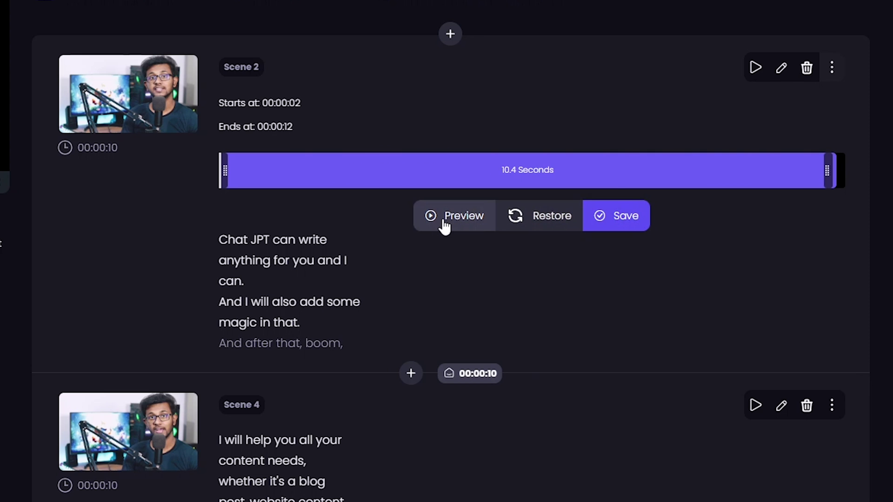
drag(827, 166, 834, 172)
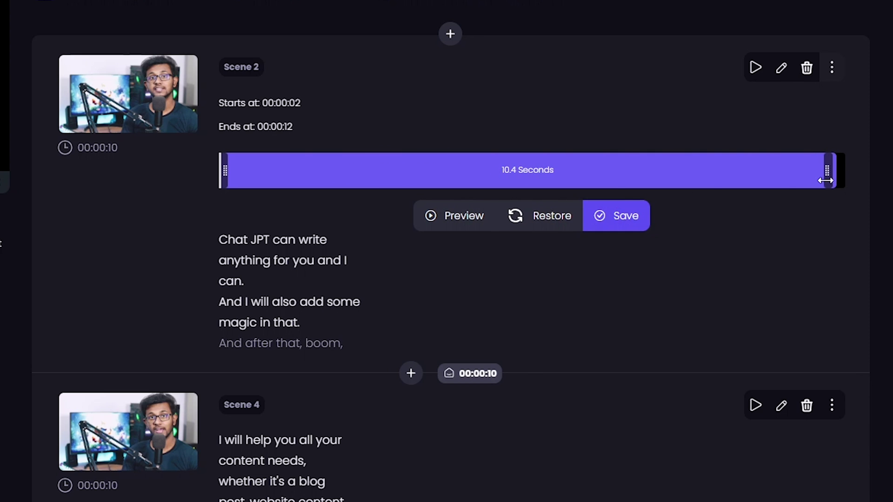
click(602, 220)
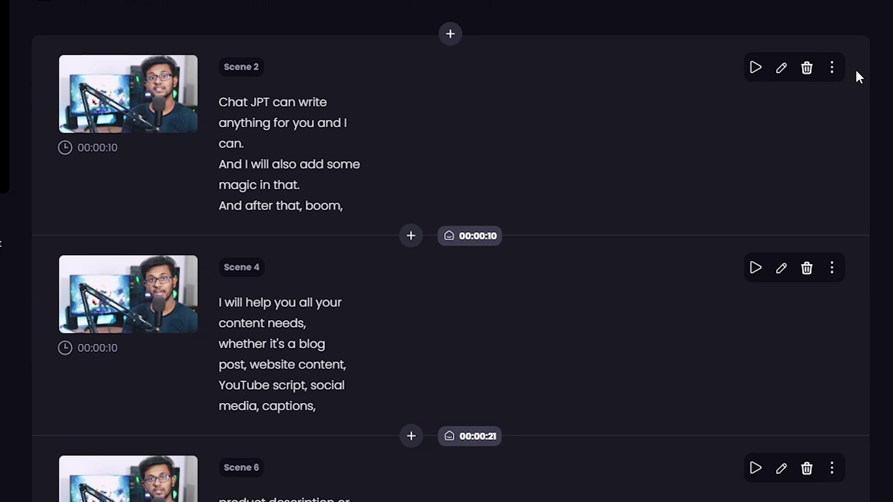
Set Scene 2's music volume to Medium in its scene volume settings and save
click(832, 68)
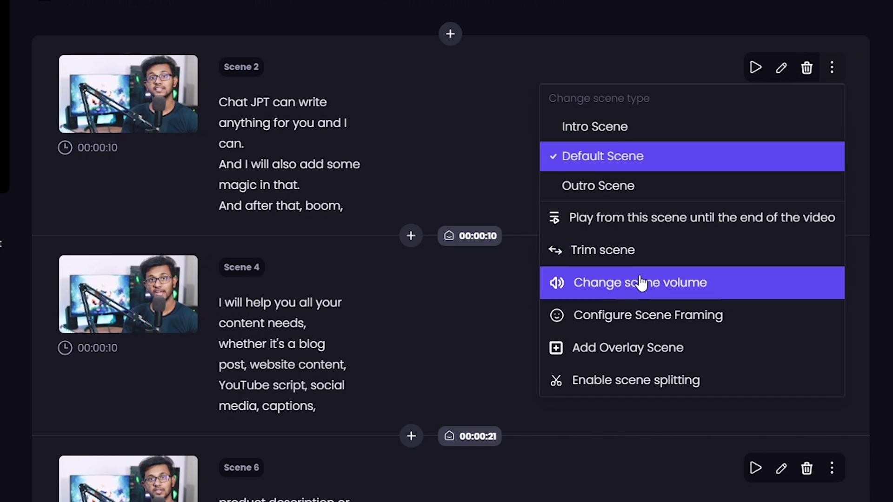
click(641, 282)
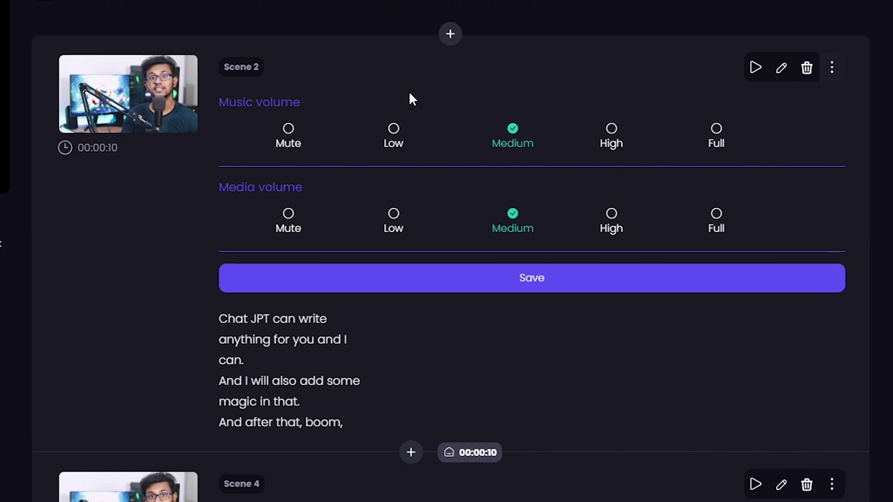
click(393, 140)
click(720, 142)
click(510, 143)
click(542, 282)
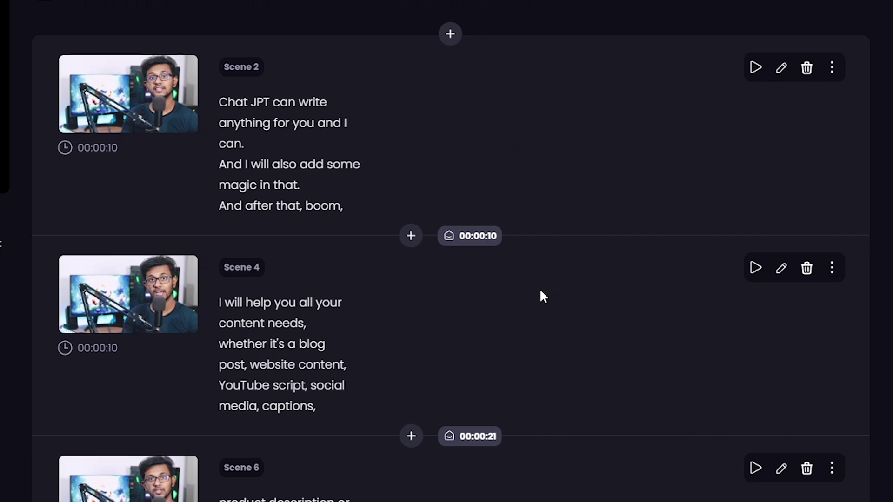
click(833, 68)
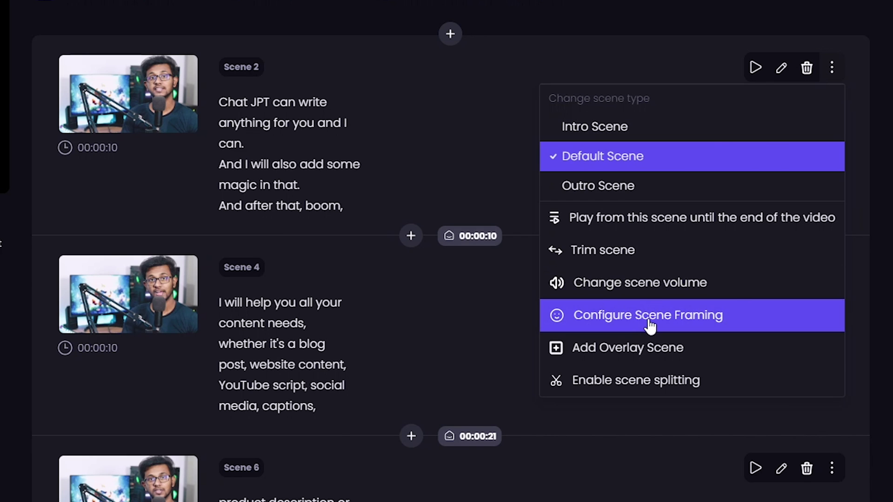
click(768, 321)
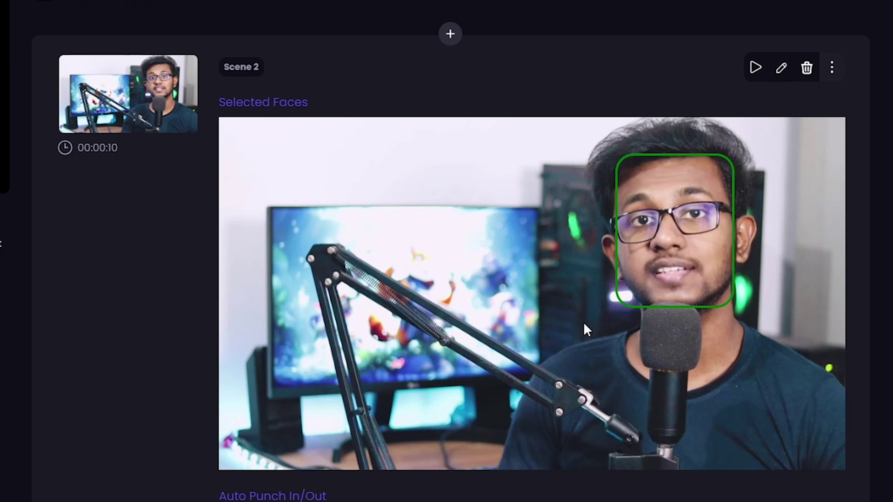
scroll(571, 310, down, 2)
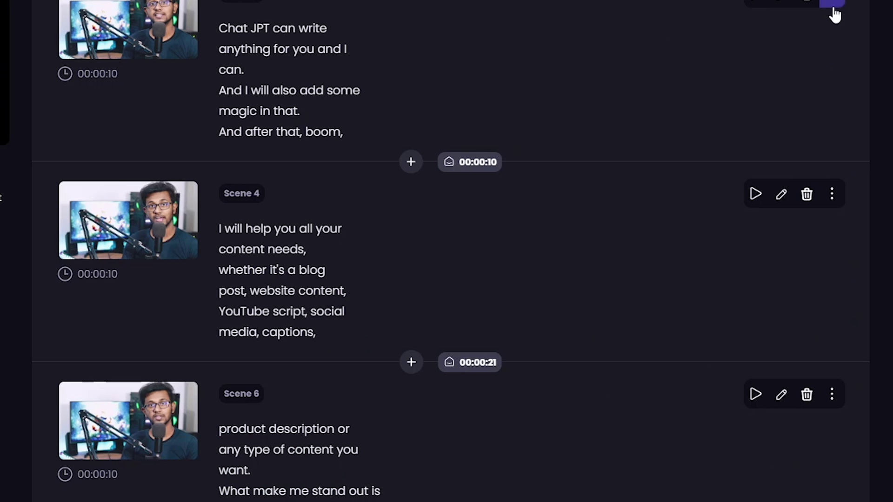
click(833, 9)
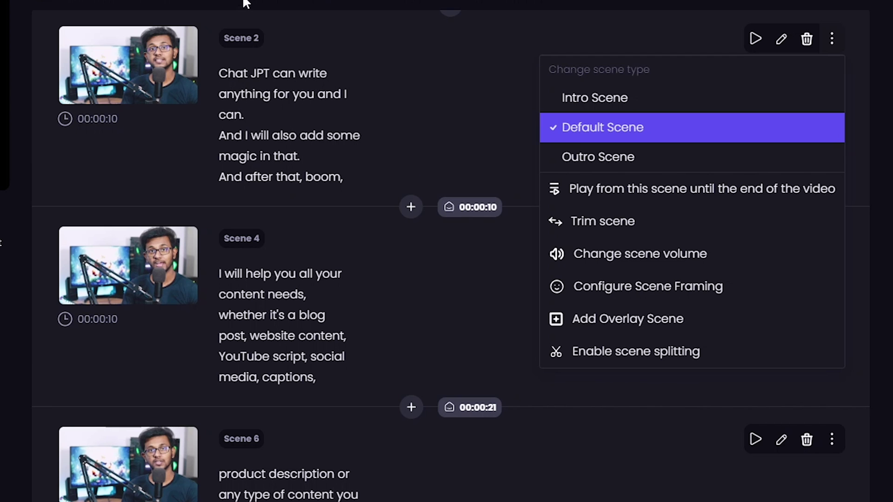
Enable scene splitting and split Scene 2 after the line 'Chat JPT can write'
click(585, 359)
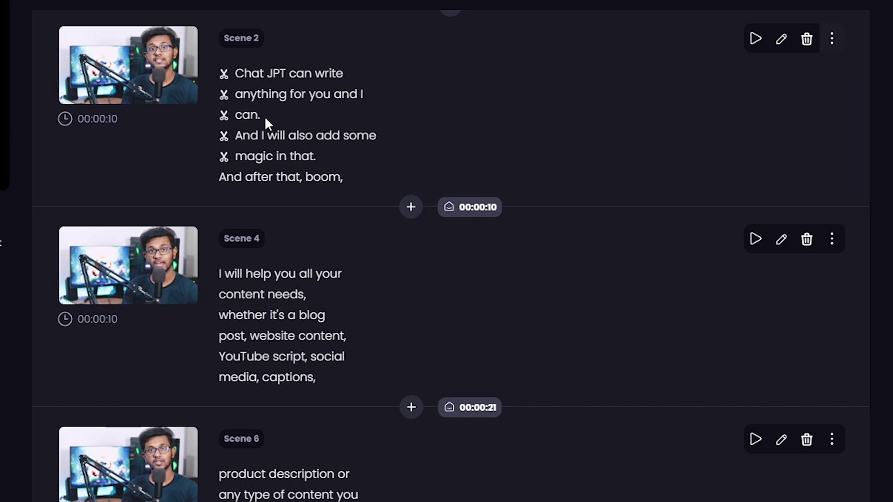
click(225, 75)
scroll(293, 186, up, 3)
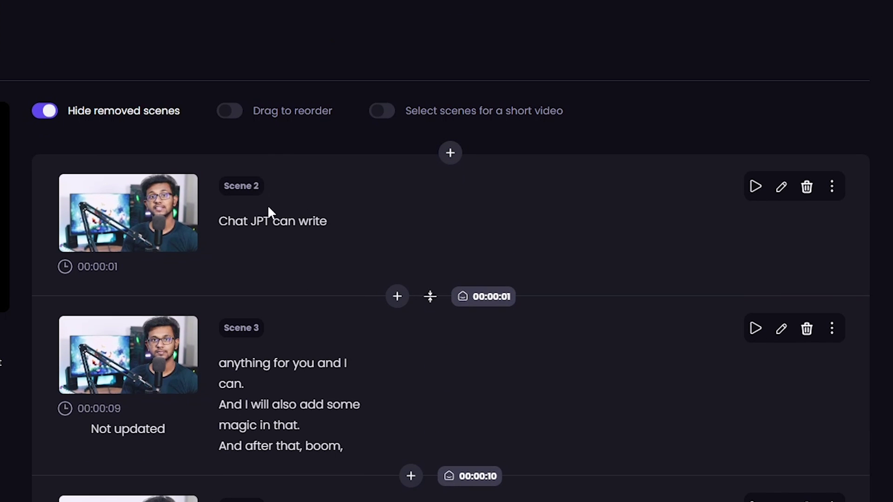
scroll(398, 353, down, 3)
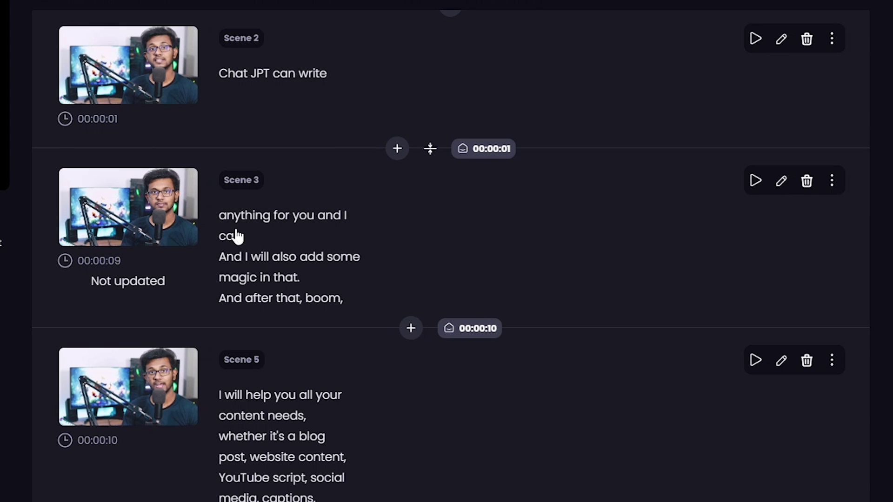
scroll(309, 395, down, 1)
Choose Add Overlay Scene from Scene 2's options menu
scroll(281, 139, up, 3)
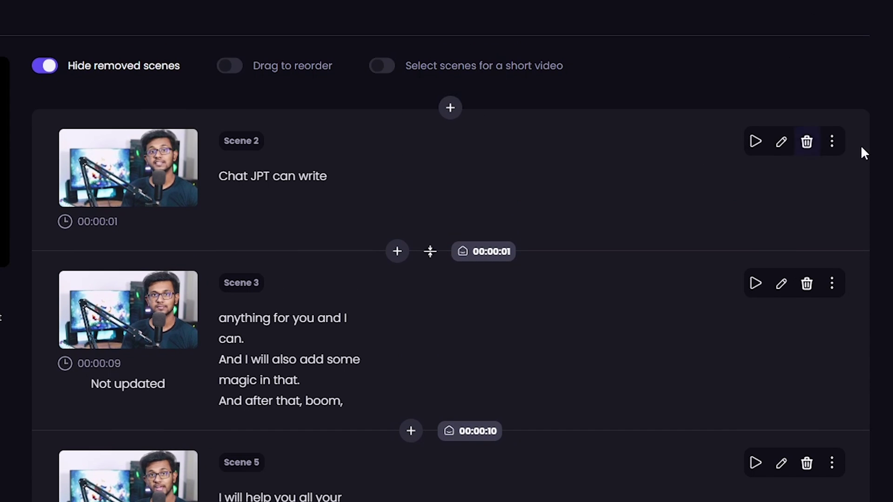
click(833, 141)
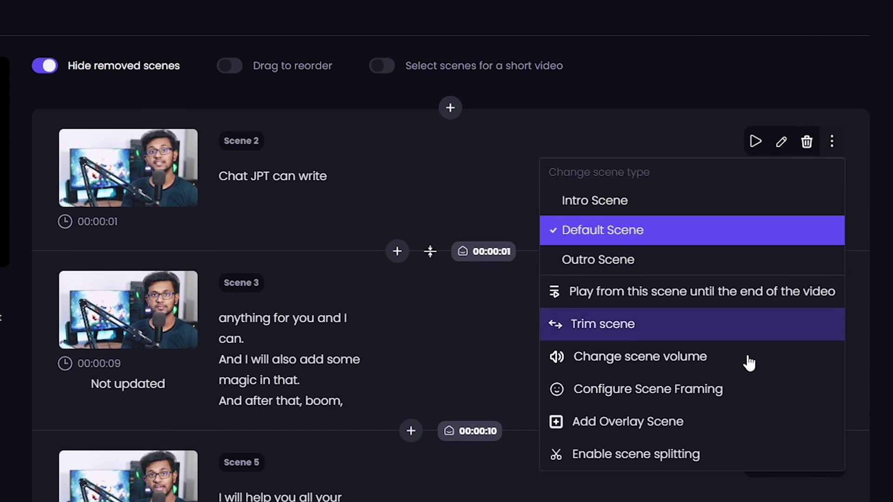
click(656, 431)
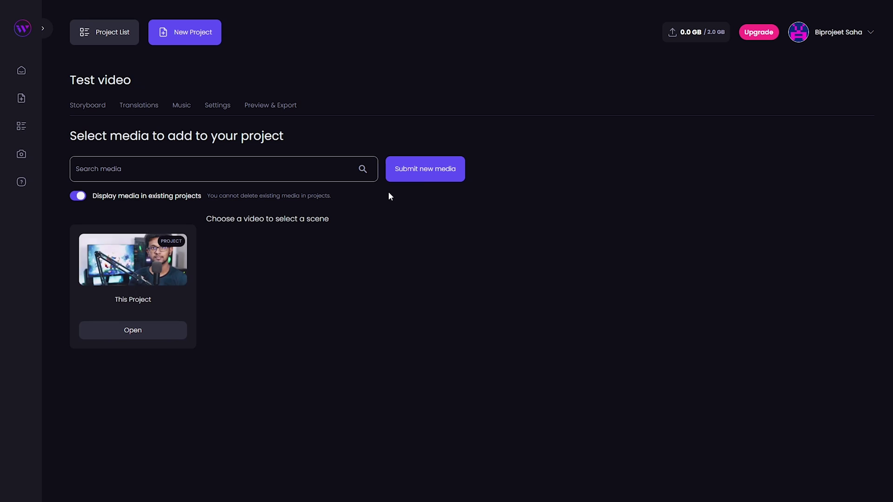
Upload the ChatGPT chat-bot symbol .mov clip as new media, with language set to No speech
click(420, 171)
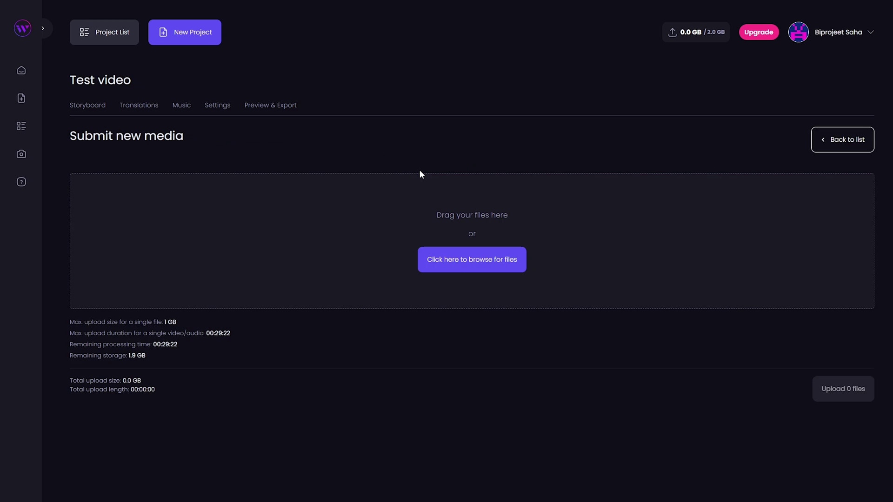
click(461, 267)
click(532, 103)
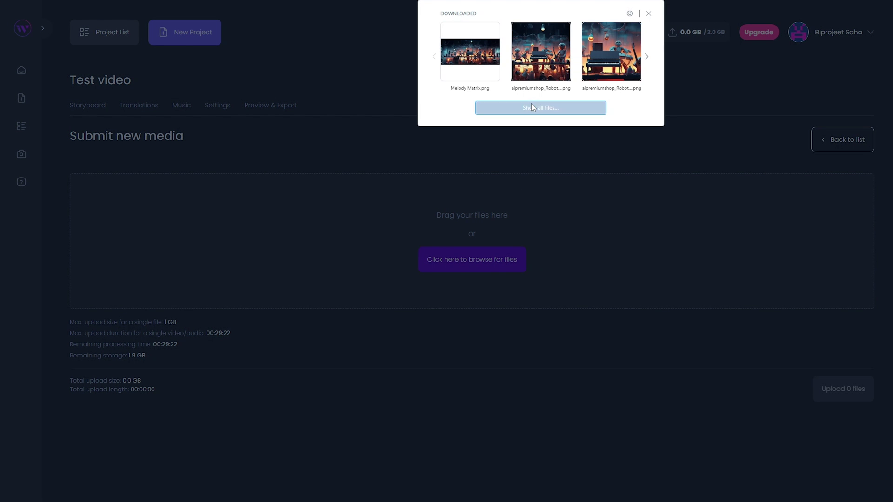
scroll(41, 186, down, 1)
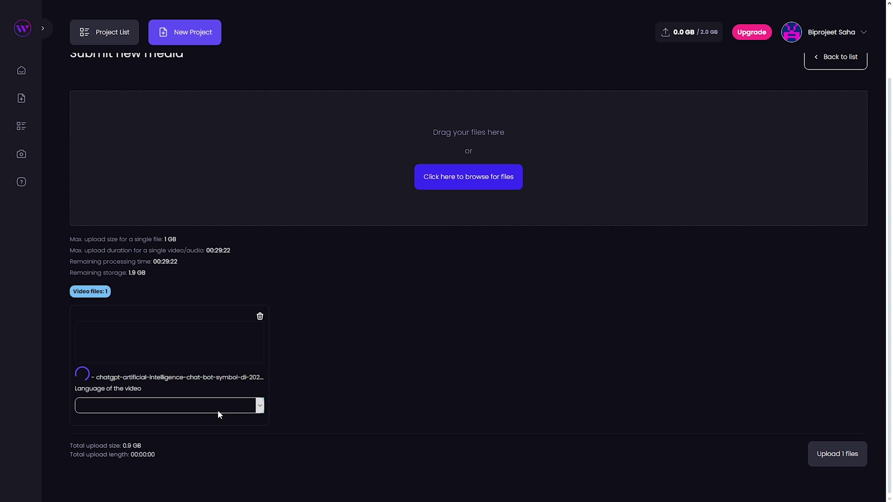
click(217, 410)
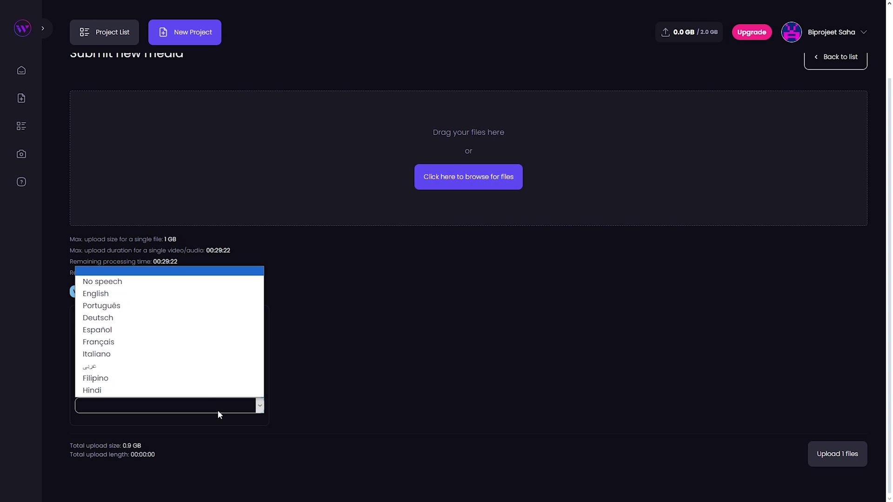
click(145, 284)
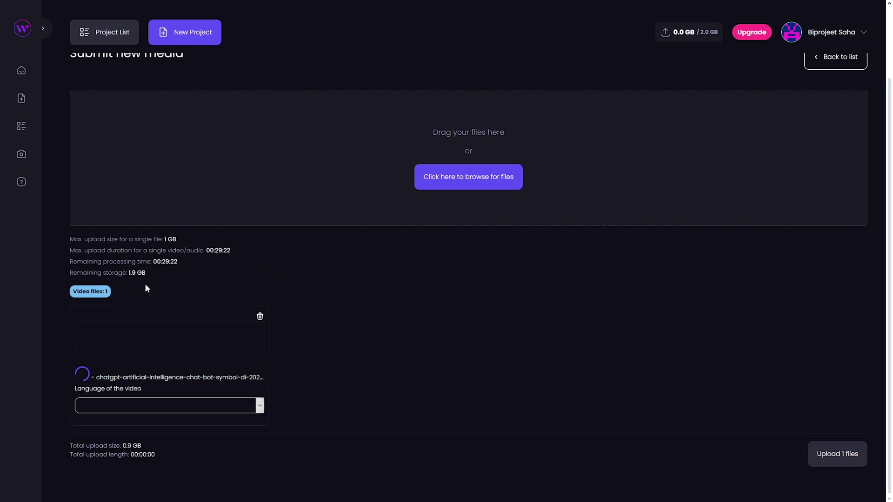
click(837, 452)
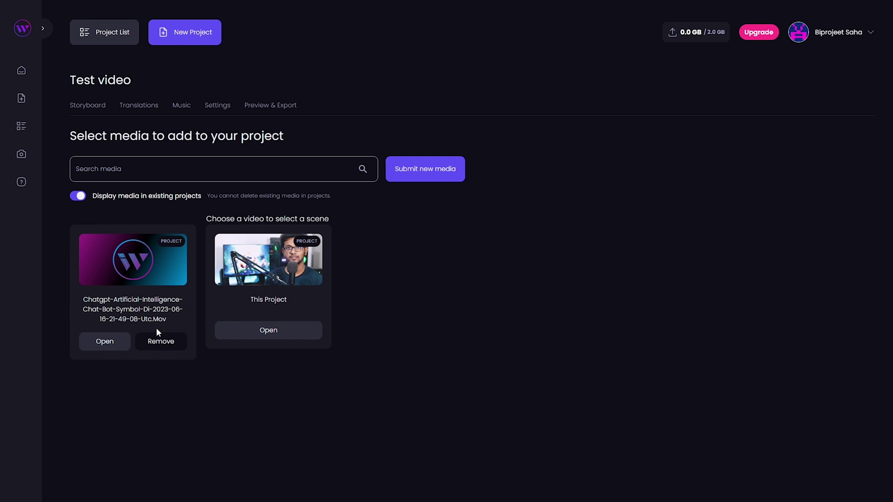
Insert the ChatGPT clip's Scene 1 as B-roll over Scene 2, and hide removed scenes
click(118, 342)
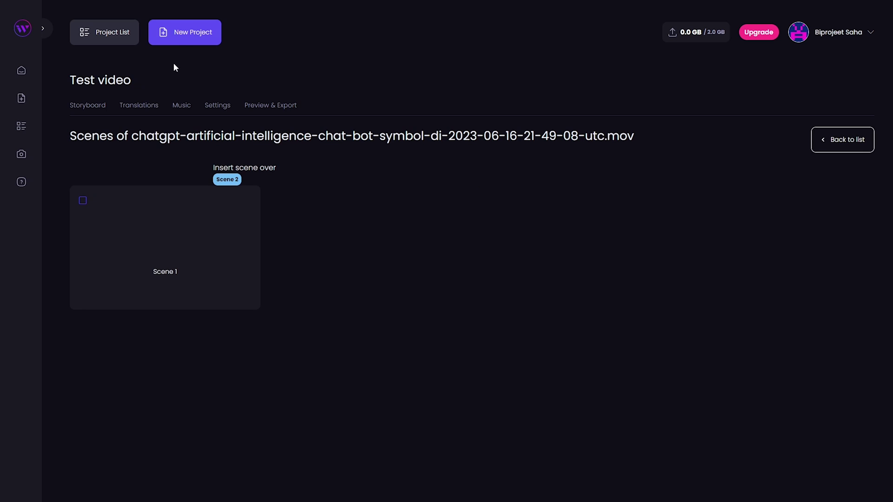
click(83, 202)
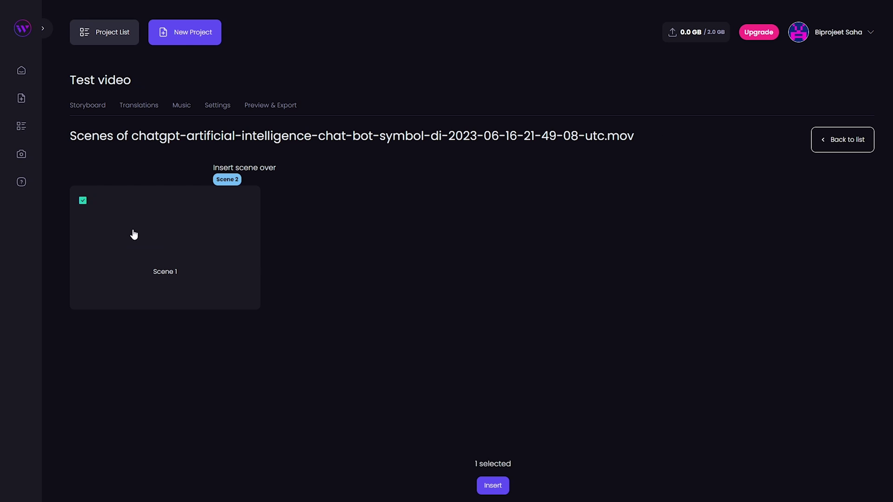
click(492, 486)
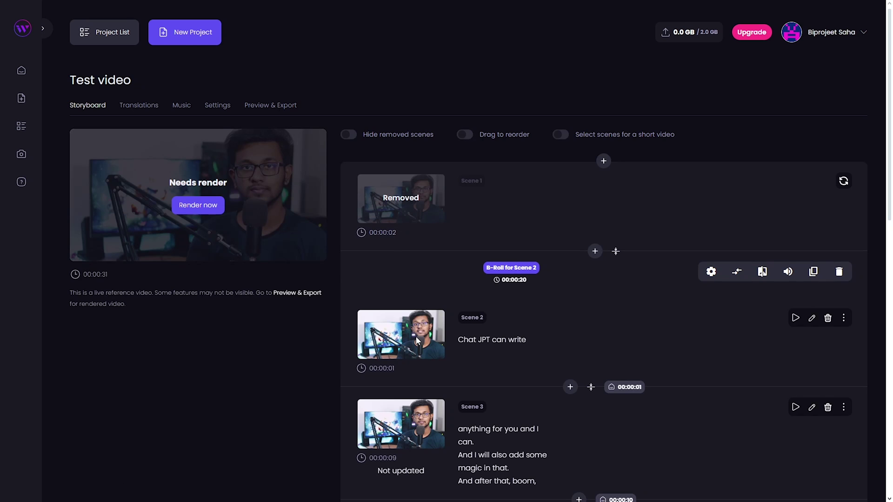
click(348, 134)
scroll(349, 134, down, 1)
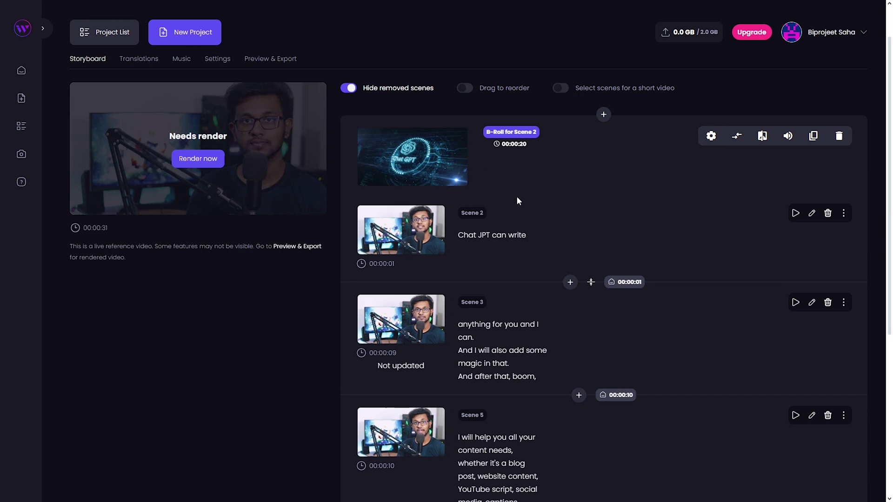
Keep the B-roll overlay position at Fullscreen in its settings
click(711, 136)
scroll(574, 219, down, 1)
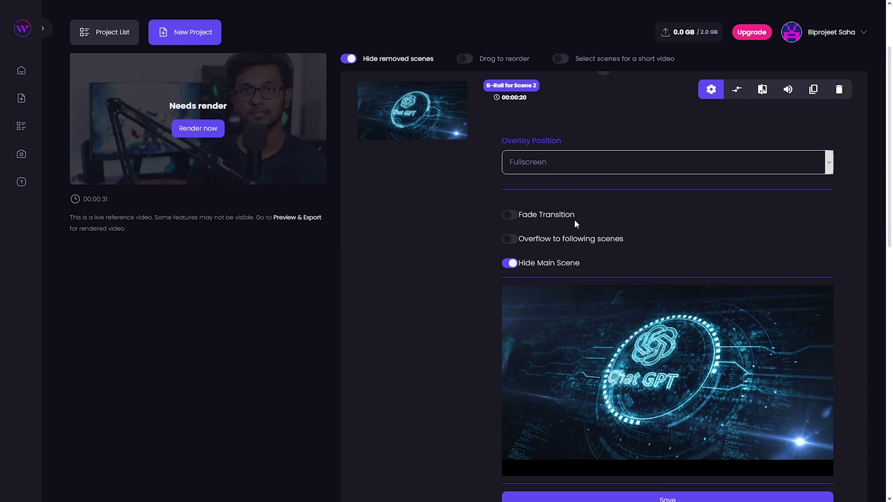
scroll(563, 206, down, 1)
click(591, 116)
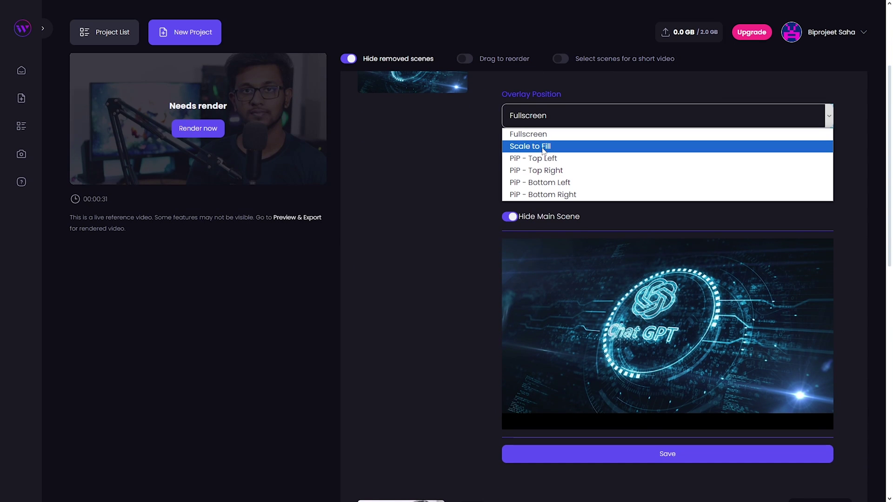
click(415, 227)
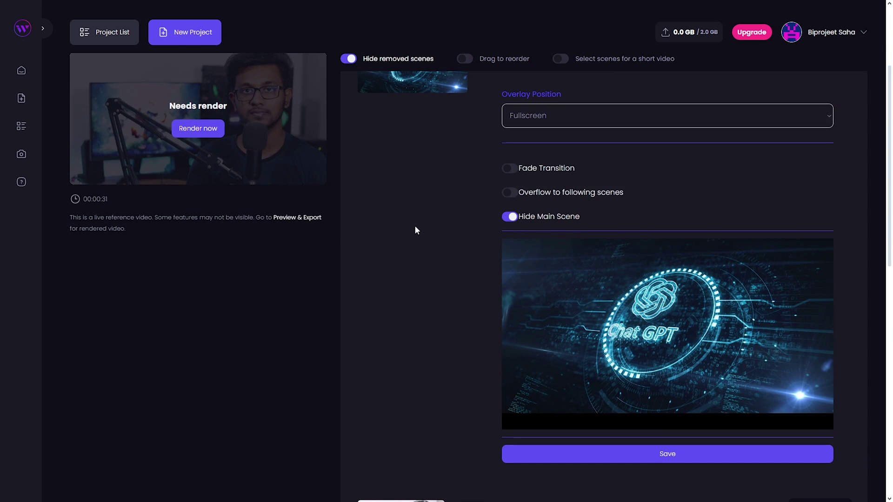